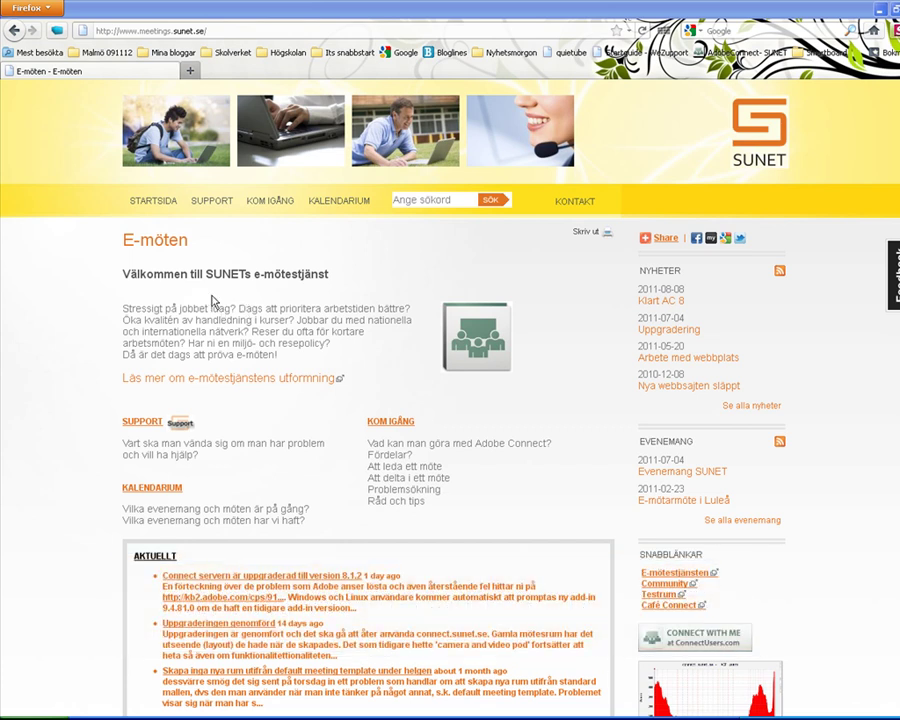
Look up the SUNET guide on leading a meeting (Att leda ett möte) and open its Sunets Adobe Connect-tjänst link.
{"action": "left_click", "coordinate": [209, 204]}
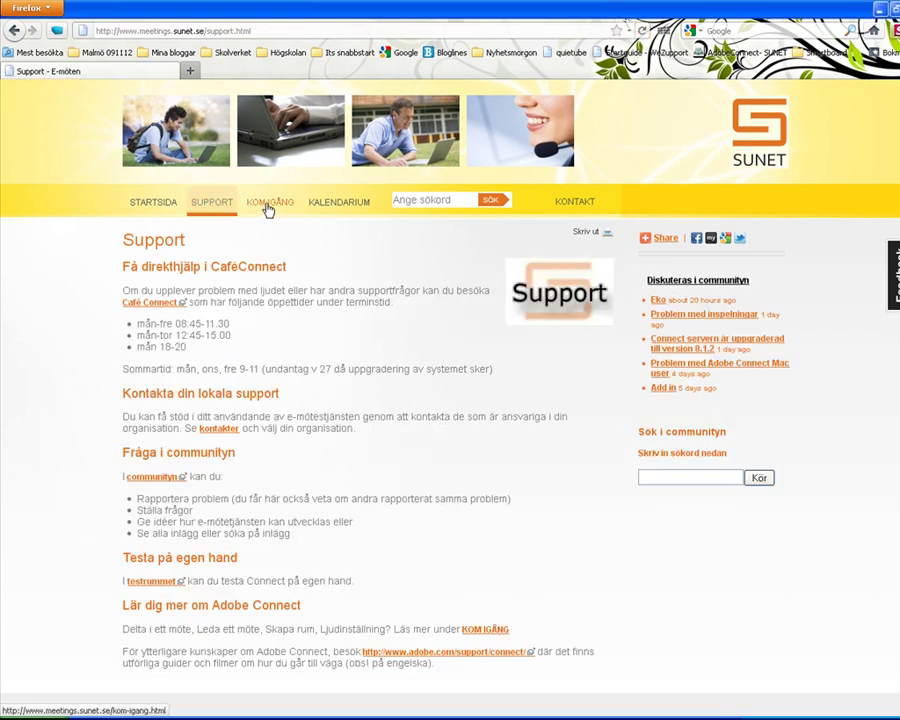
{"action": "left_click", "coordinate": [272, 204]}
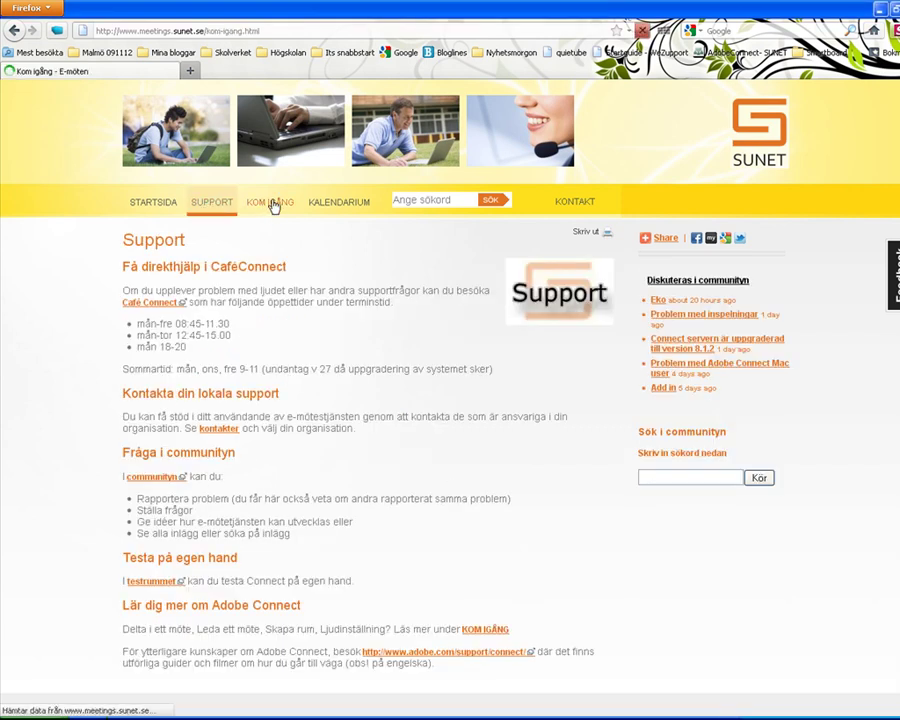
{"action": "left_click", "coordinate": [164, 242]}
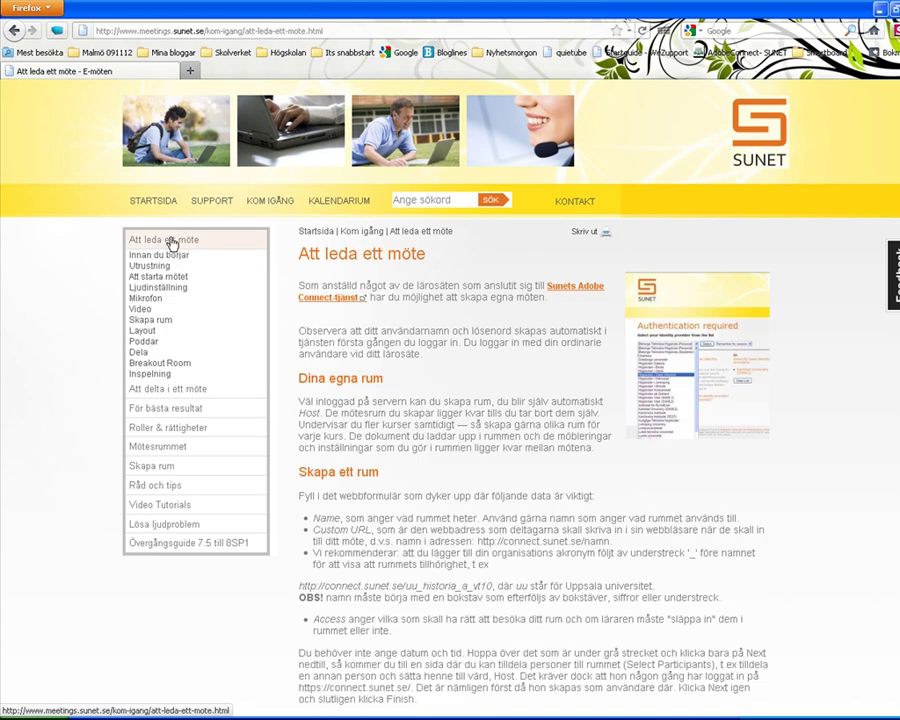
{"action": "left_click", "coordinate": [577, 290]}
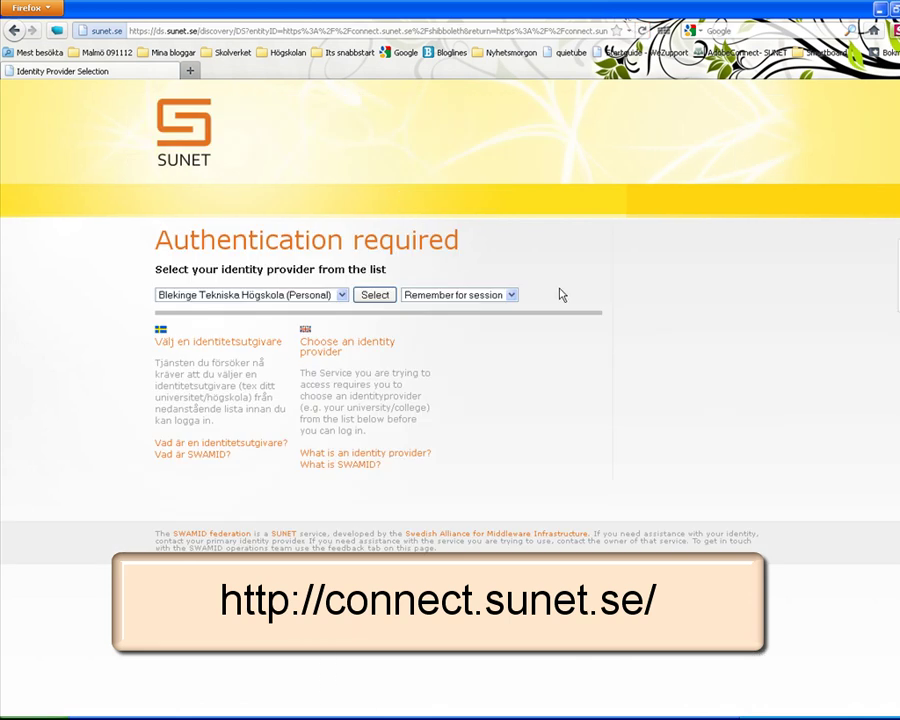
Choose Högskolan Kristianstad as the identity provider and start logging in at its username field.
{"action": "left_click", "coordinate": [342, 297]}
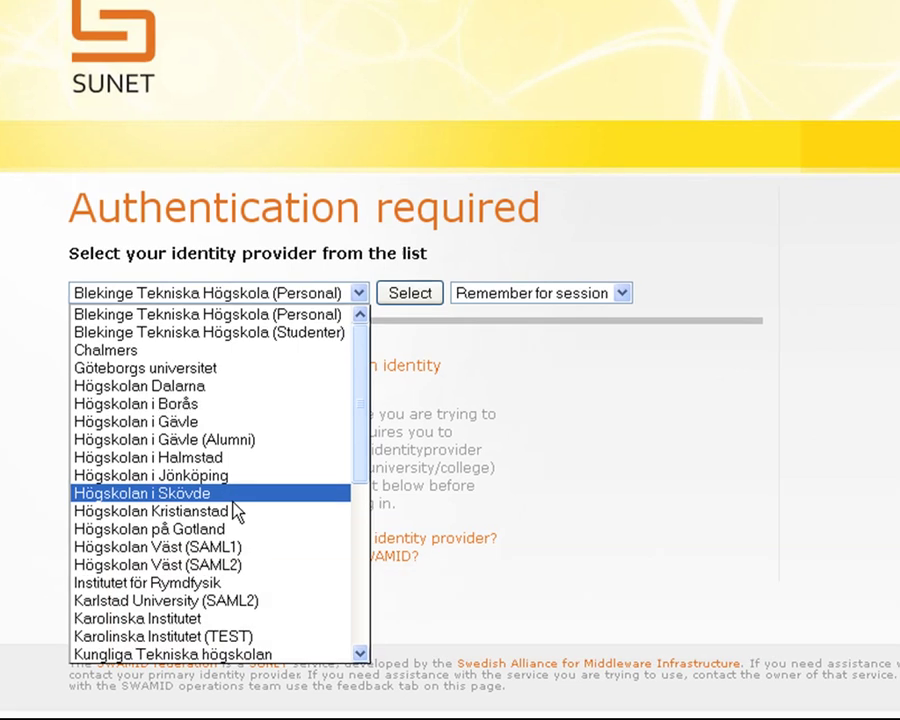
{"action": "left_click", "coordinate": [235, 435]}
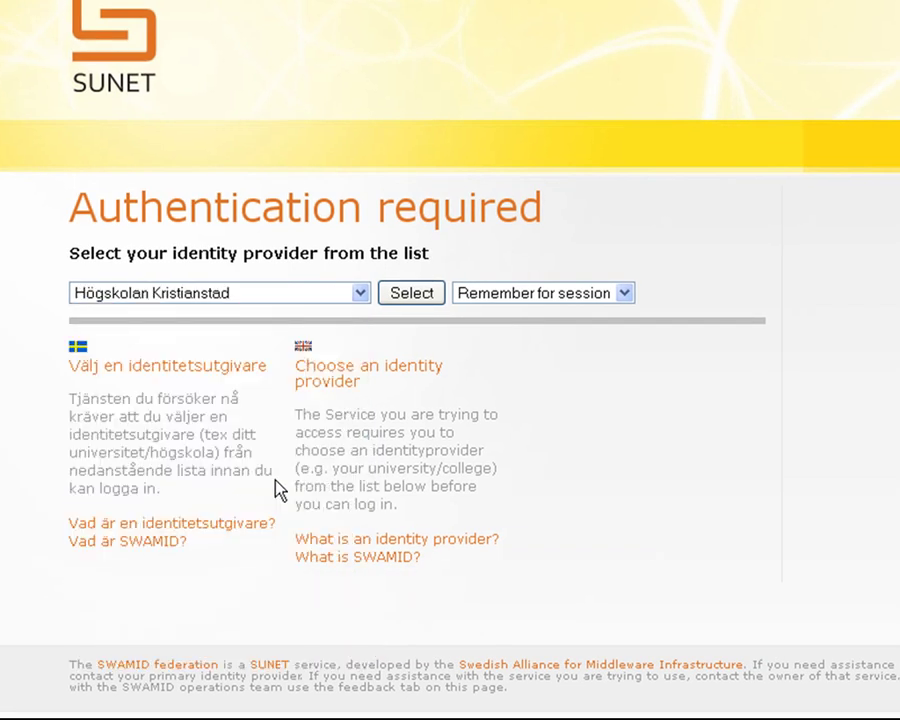
{"action": "left_click", "coordinate": [412, 296]}
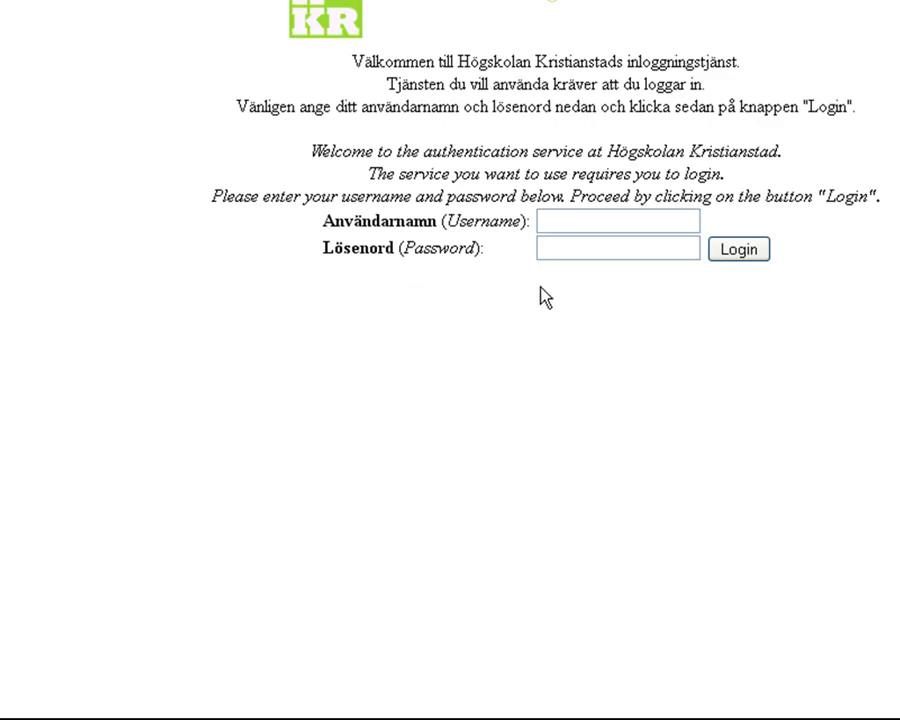
{"action": "left_click", "coordinate": [562, 221]}
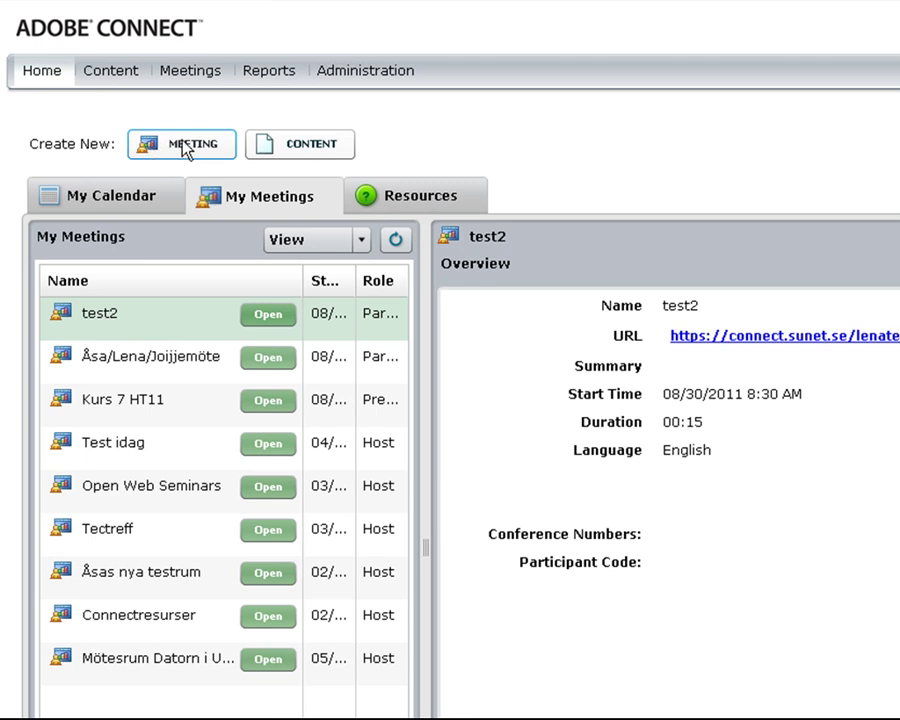
Create a new meeting and name it "Högskolan Kristianstad - Kurs ABC999".
{"action": "left_click", "coordinate": [196, 151]}
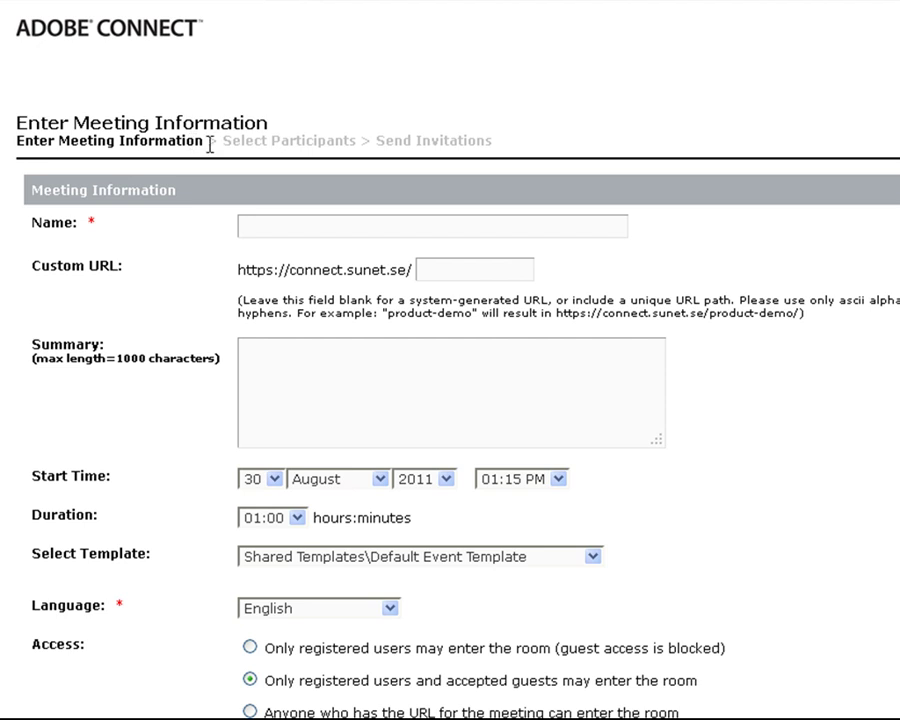
{"action": "left_click", "coordinate": [284, 228]}
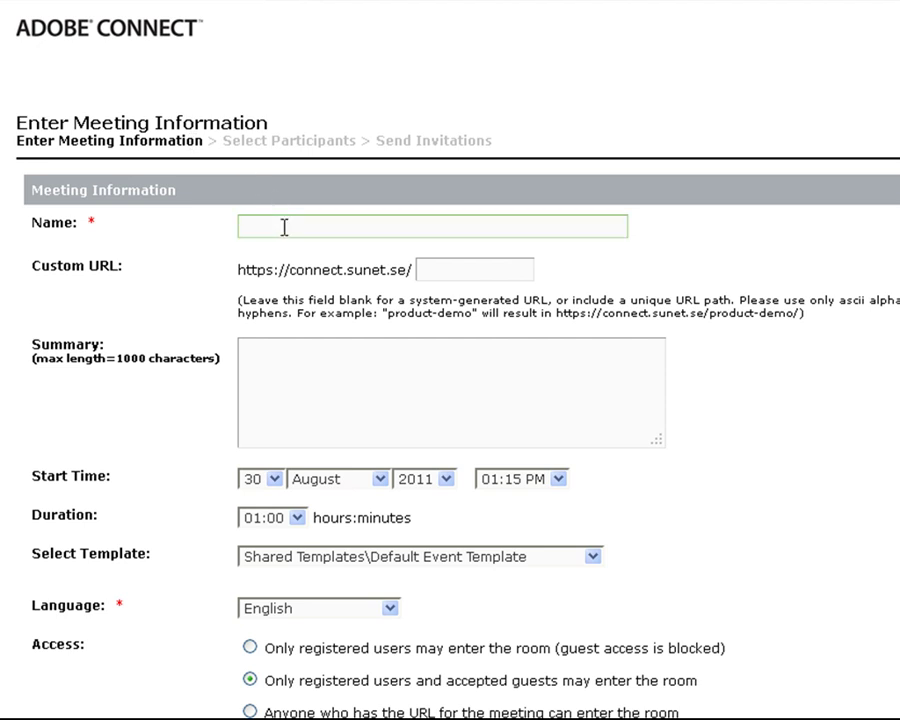
{"action": "type", "text": "Högskolan Kristianstad - Kurs ABC999"}
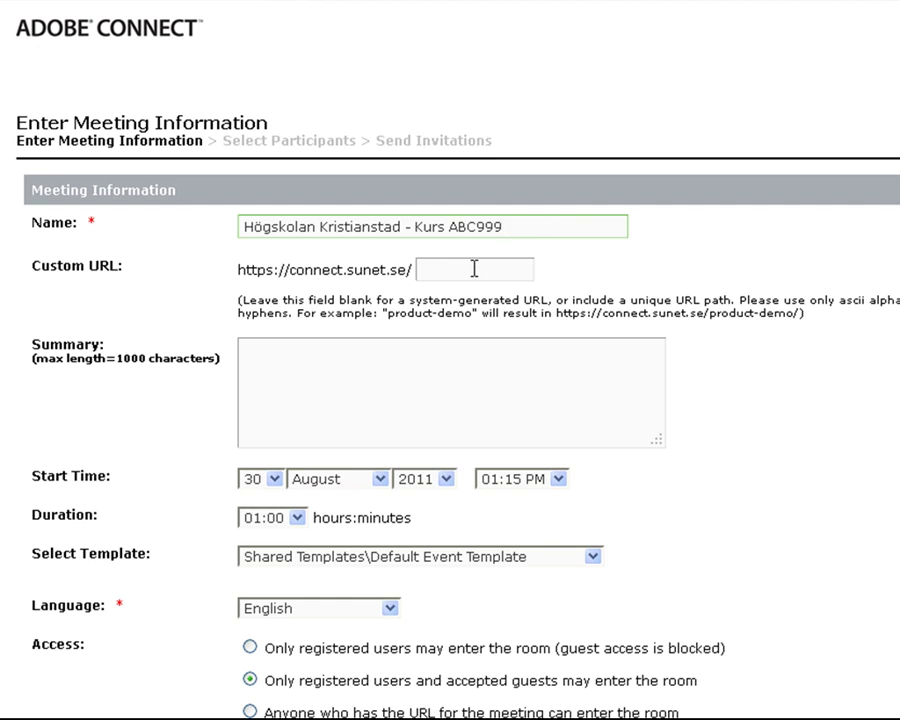
Set the meeting's custom URL ending to hkr-abc999.
{"action": "left_click", "coordinate": [474, 269]}
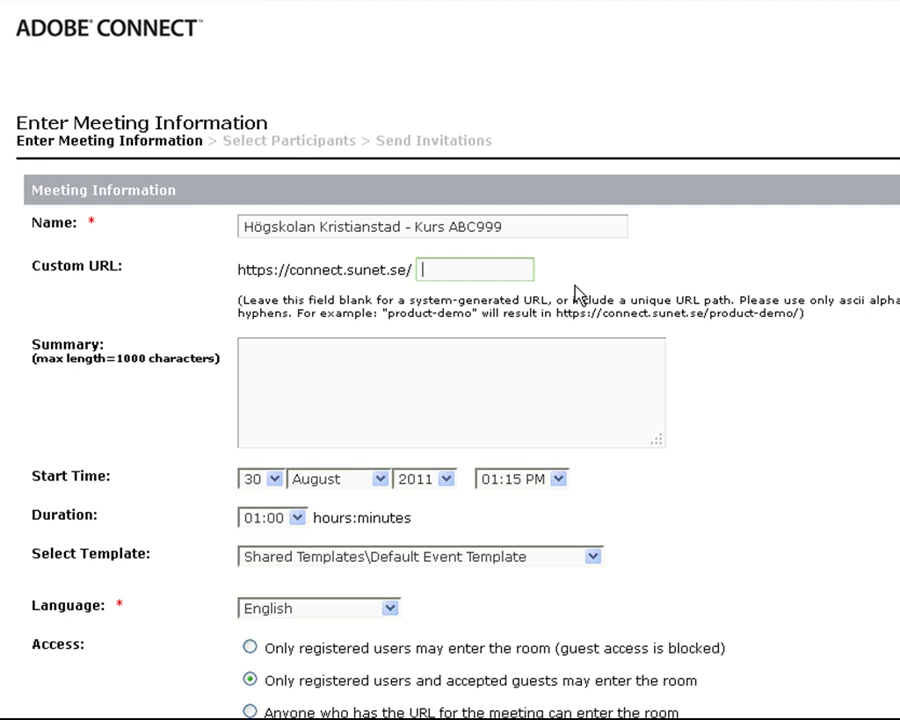
{"action": "type", "text": "hk"}
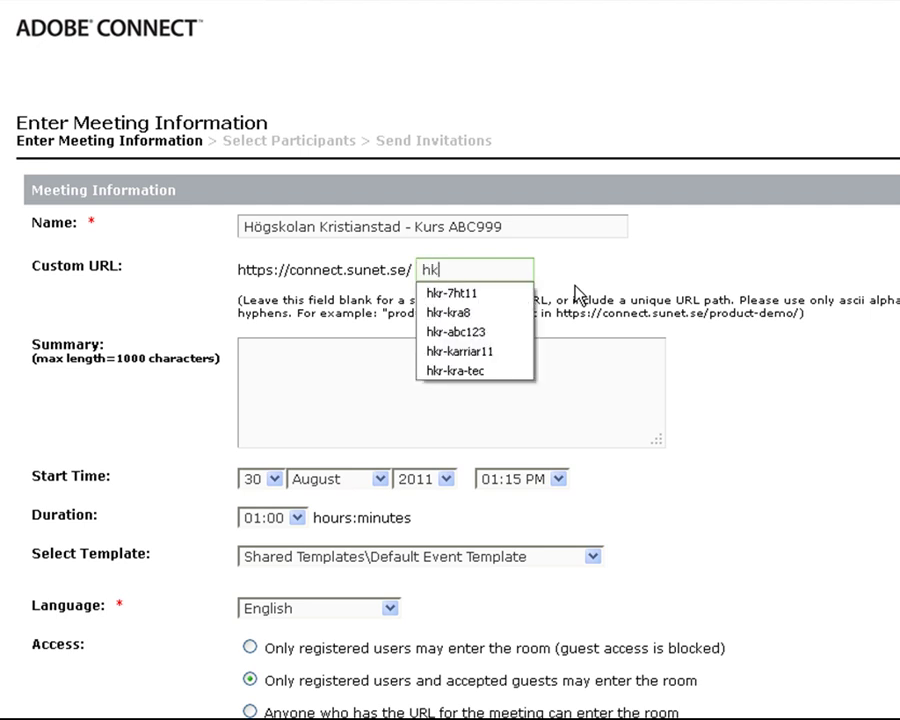
{"action": "type", "text": "r-abc"}
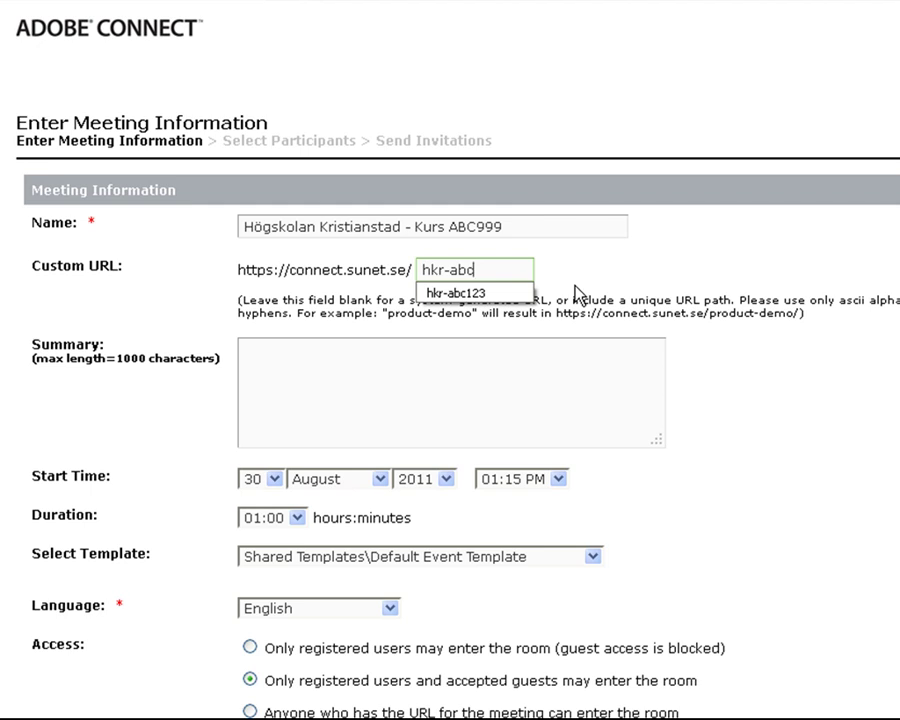
{"action": "type", "text": "999"}
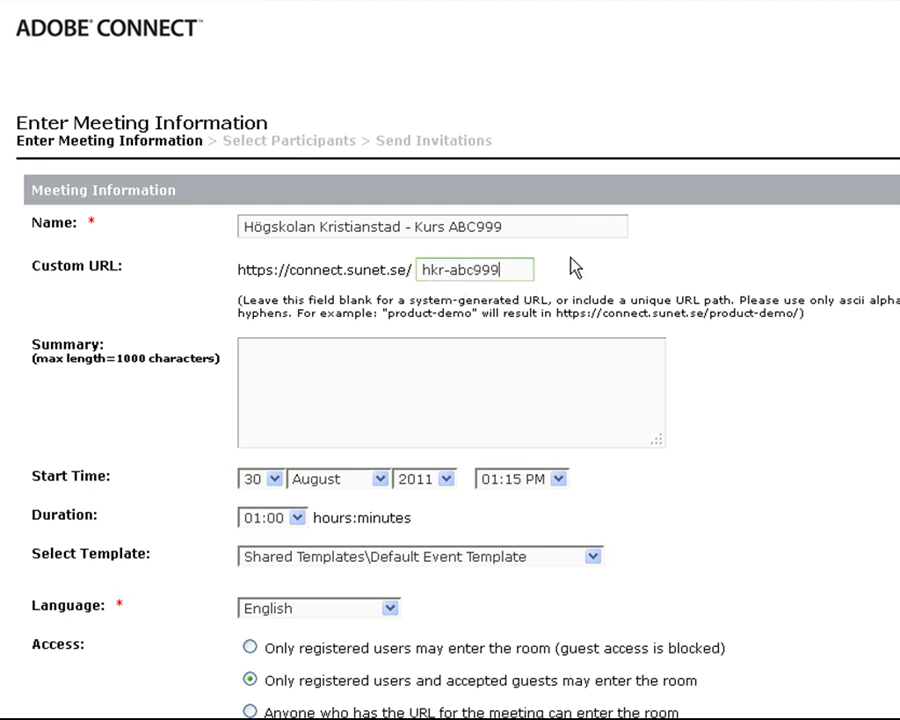
{"action": "left_click", "coordinate": [538, 356]}
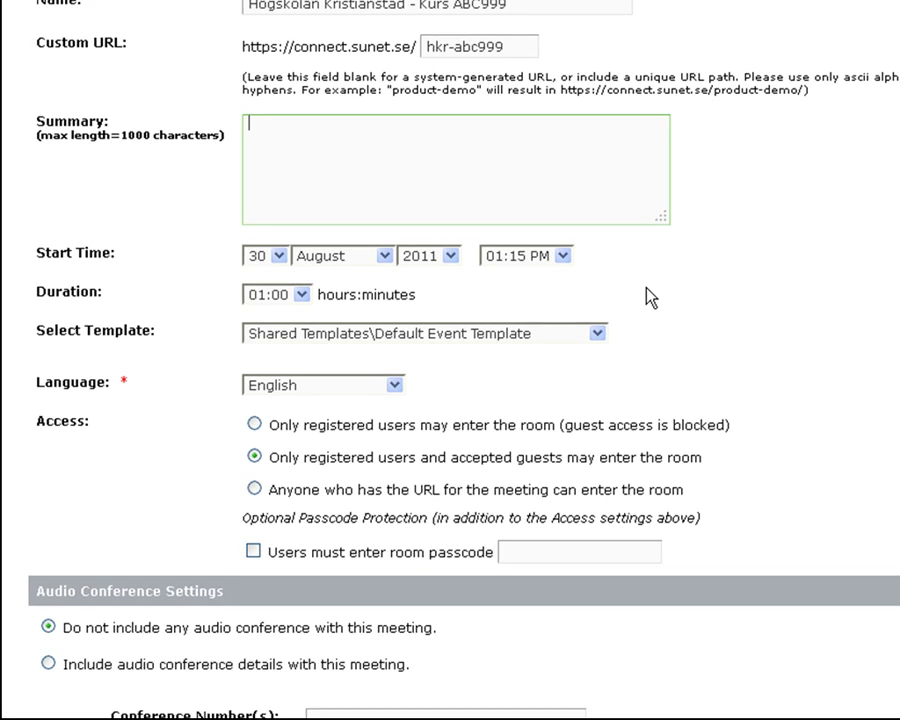
{"action": "left_click", "coordinate": [597, 334]}
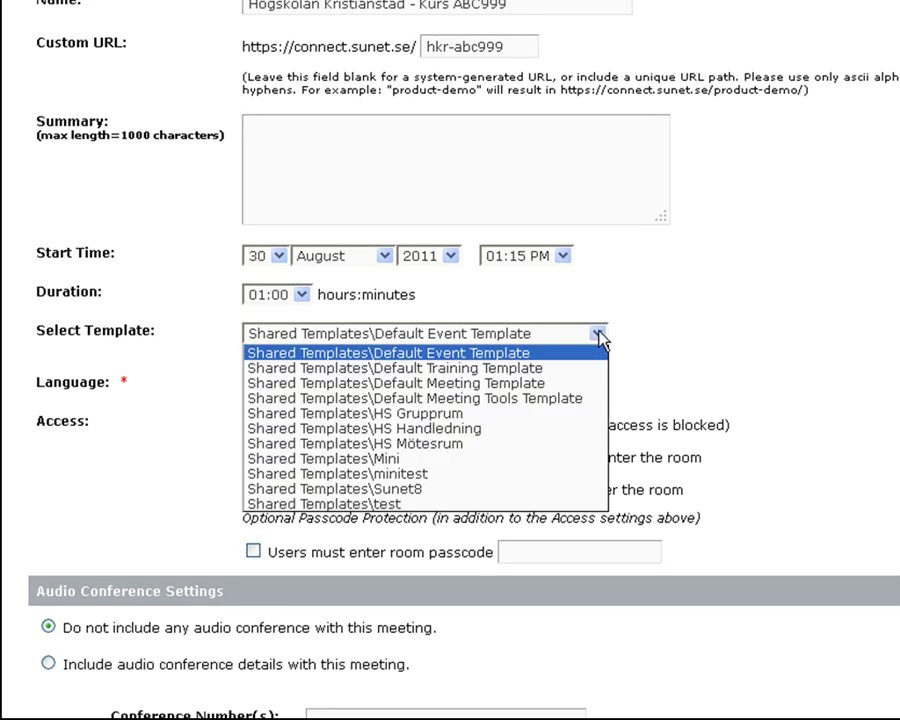
{"action": "left_click", "coordinate": [600, 340]}
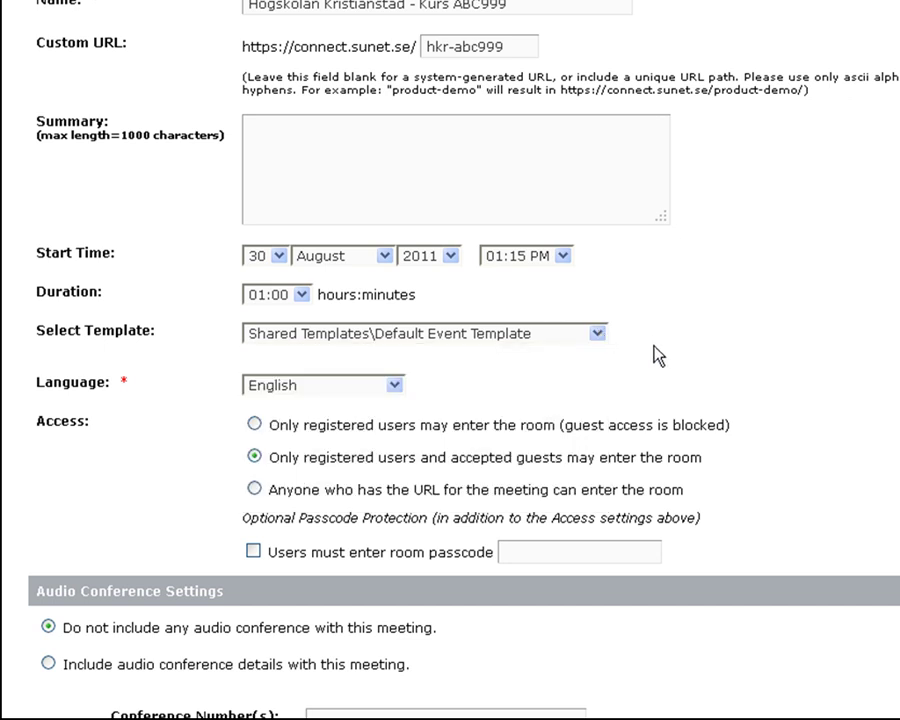
{"action": "left_click", "coordinate": [396, 386]}
{"action": "left_click", "coordinate": [398, 388]}
Let anyone who has the meeting URL enter the room, without a room passcode, and continue to the participant selection.
{"action": "left_click", "coordinate": [254, 489]}
{"action": "left_click", "coordinate": [255, 553]}
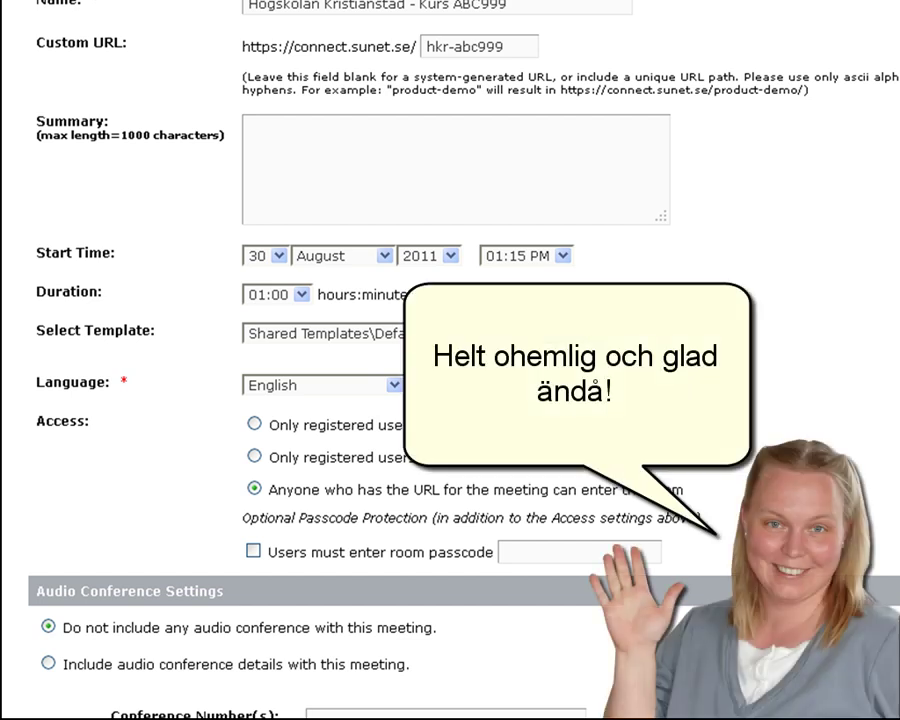
{"action": "scroll", "coordinate": [450, 360], "scroll_direction": "down", "scroll_amount": 5}
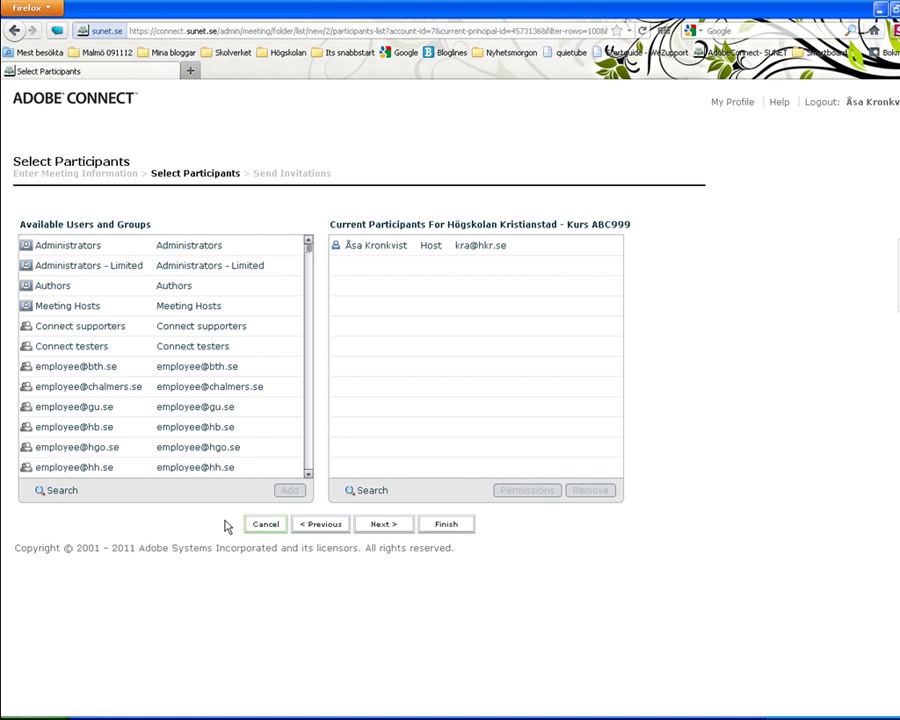
Search the available users for the colleague's surname and add the colleague's hkr.se account to the meeting.
{"action": "left_click", "coordinate": [78, 494]}
{"action": "left_click", "coordinate": [110, 462]}
{"action": "type", "text": "wirde"}
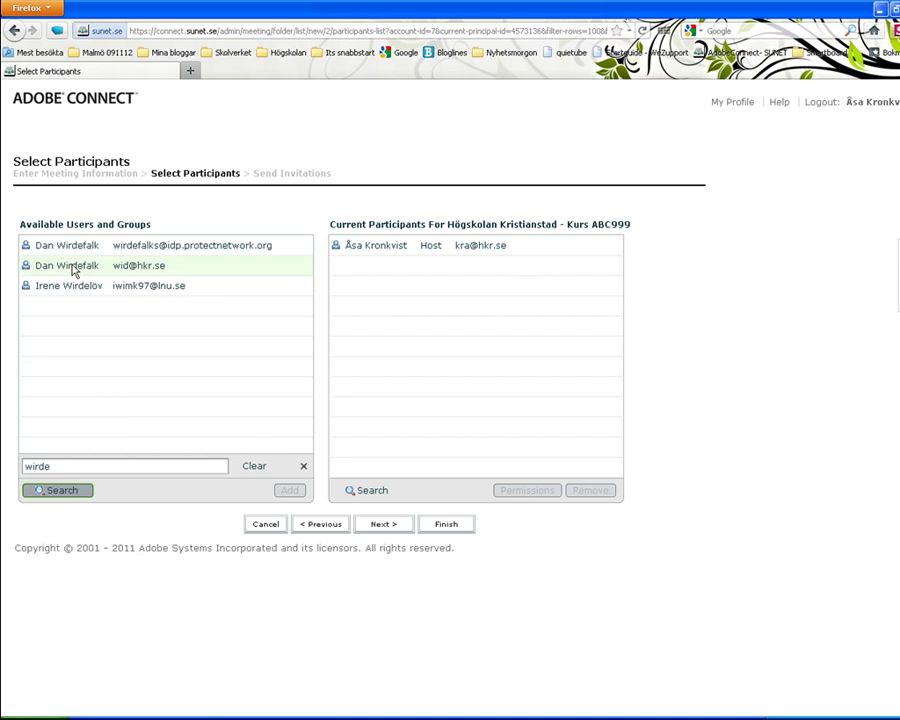
{"action": "left_click", "coordinate": [72, 268]}
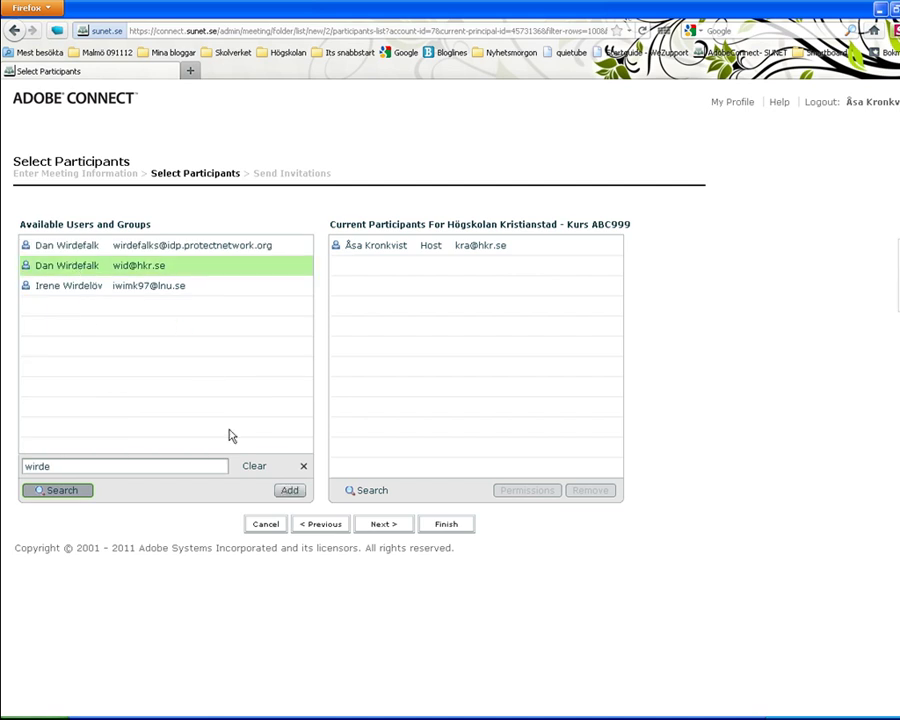
{"action": "left_click", "coordinate": [290, 490]}
Change the added colleague's permission in the current participants to Host.
{"action": "left_click", "coordinate": [425, 266]}
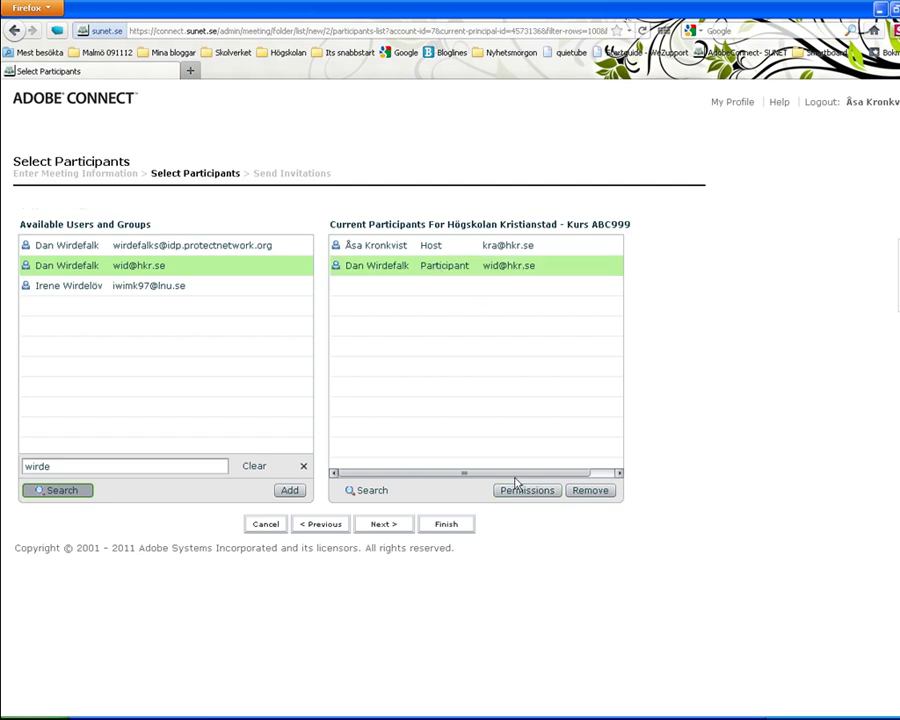
{"action": "left_click", "coordinate": [518, 490]}
{"action": "left_click", "coordinate": [521, 462]}
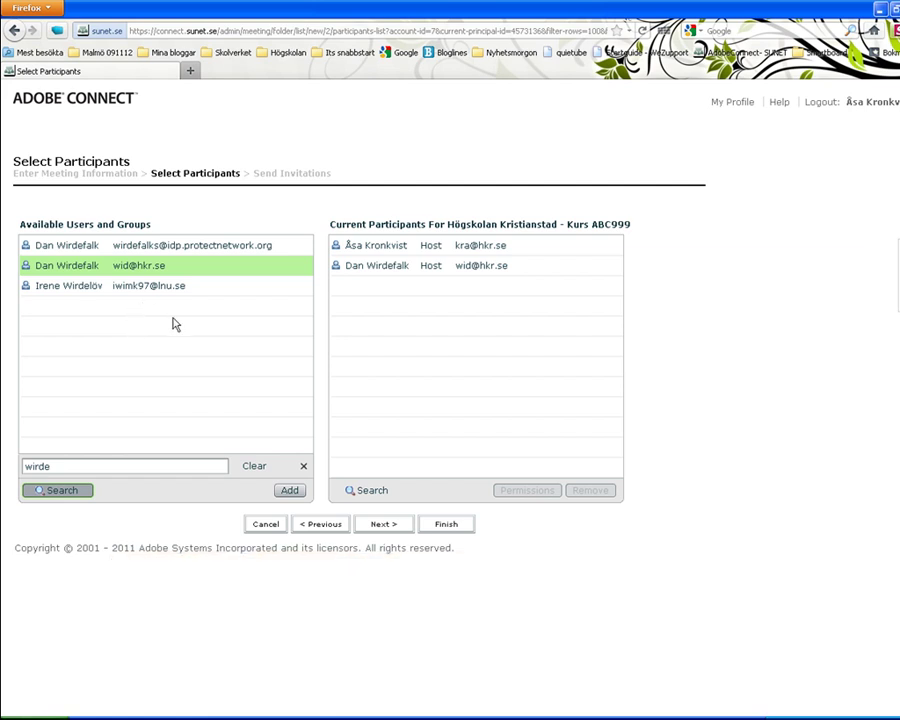
Continue to the invitations, copy the meeting URL and finish creating the meeting.
{"action": "left_click", "coordinate": [384, 525]}
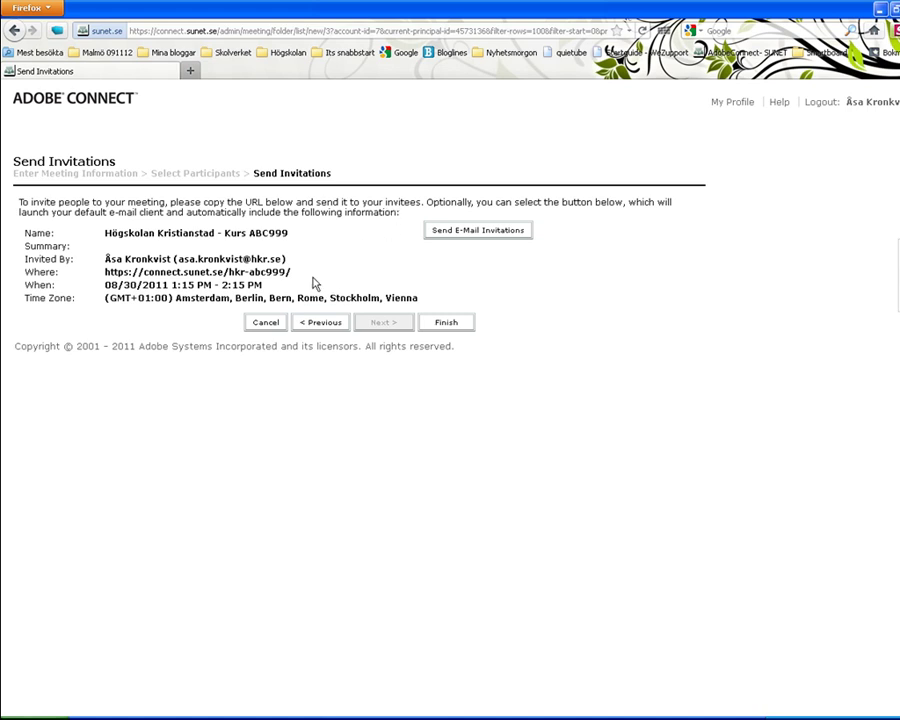
{"action": "left_click_drag", "start_coordinate": [300, 275], "coordinate": [103, 272]}
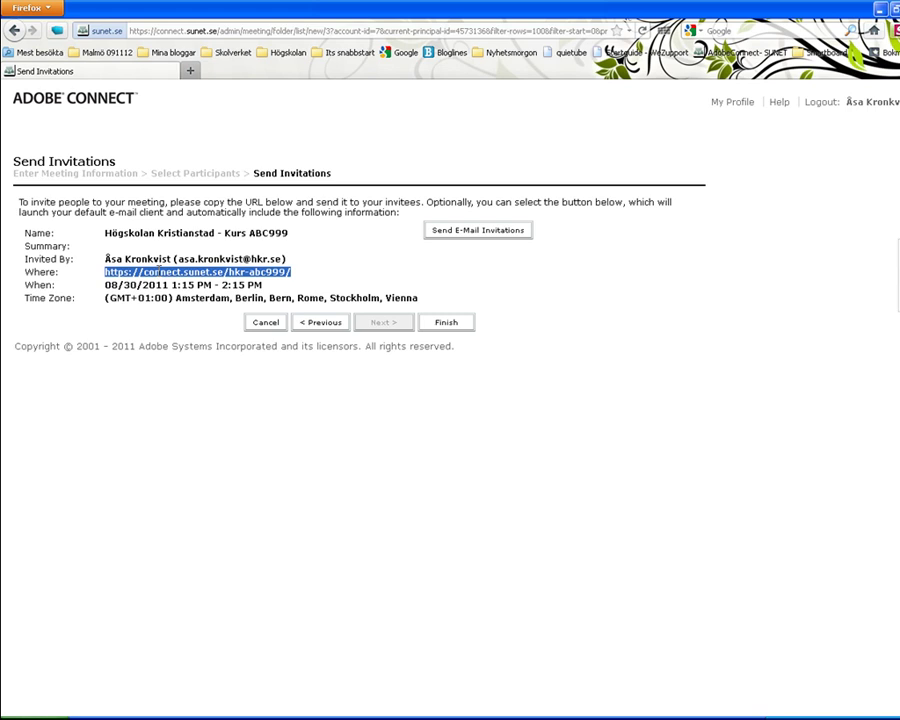
{"action": "right_click", "coordinate": [158, 270]}
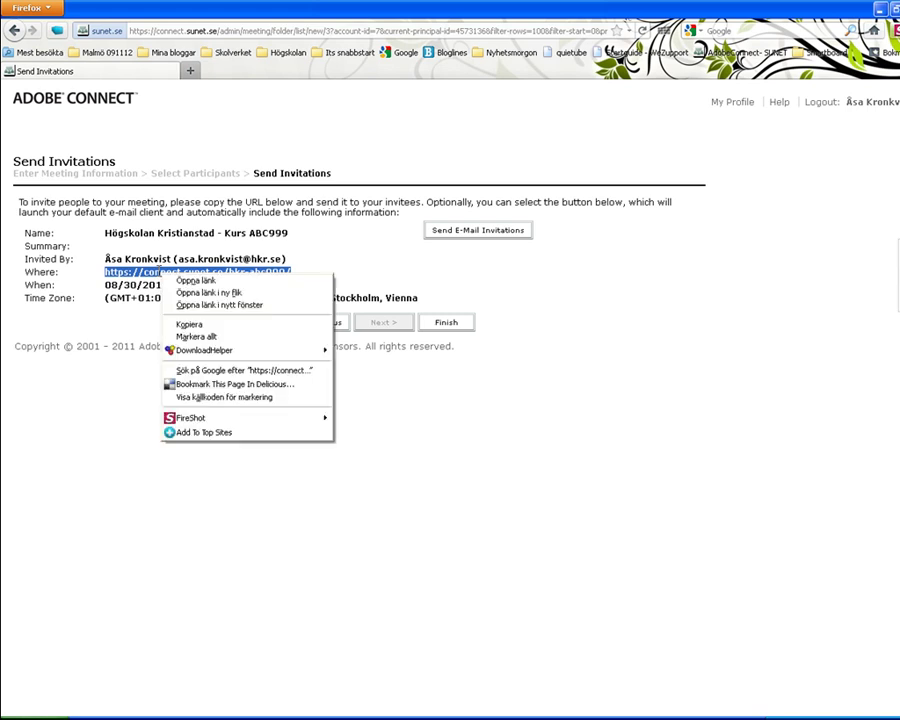
{"action": "left_click", "coordinate": [186, 322]}
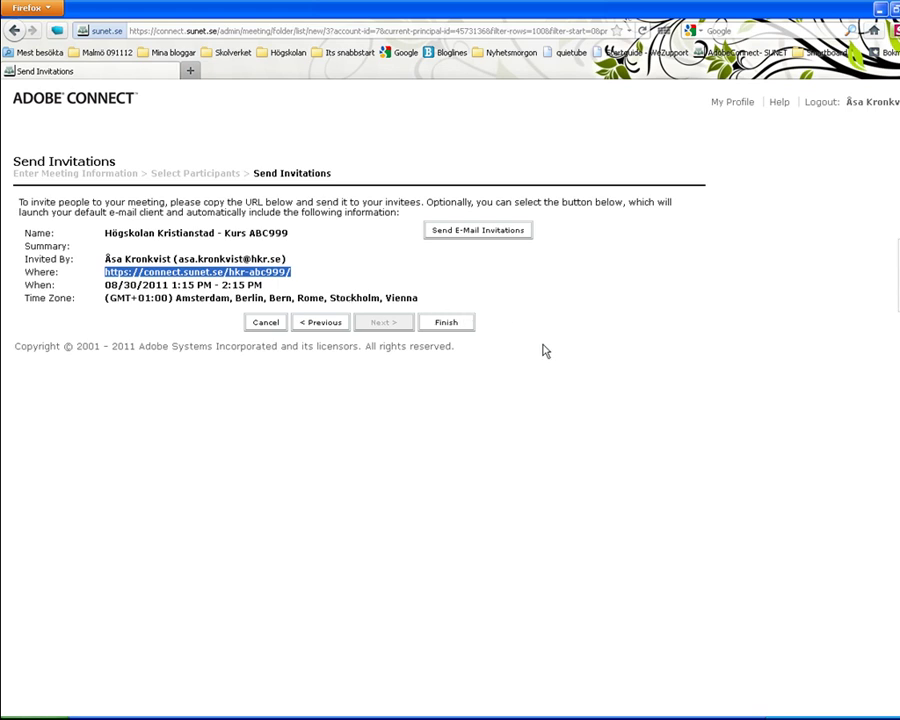
{"action": "left_click", "coordinate": [446, 323]}
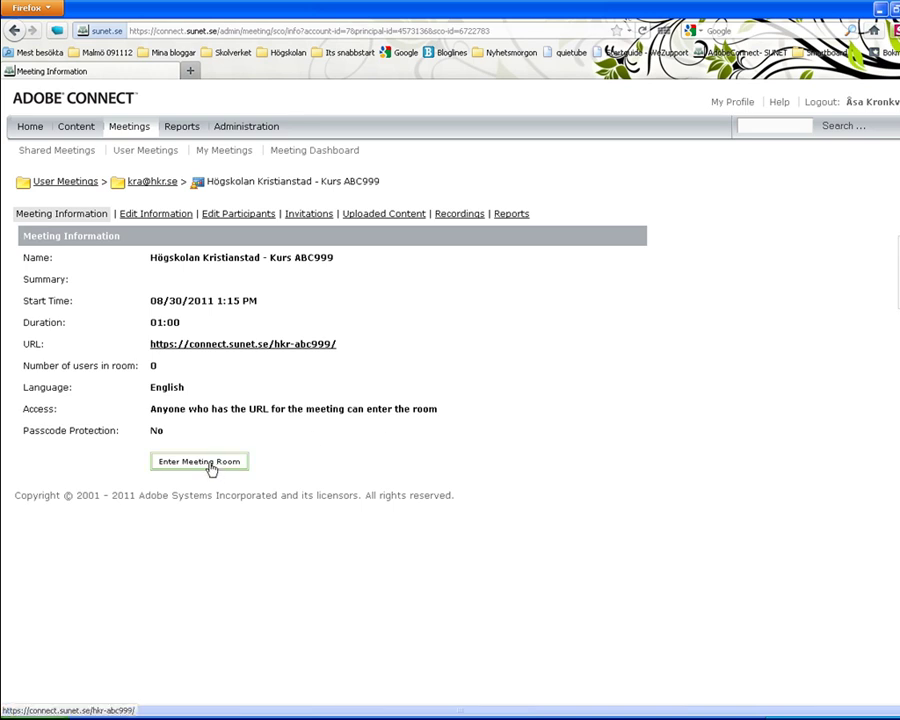
Return to the home page and enter the new meeting room by opening the copied meeting URL in the browser.
{"action": "left_click", "coordinate": [28, 130]}
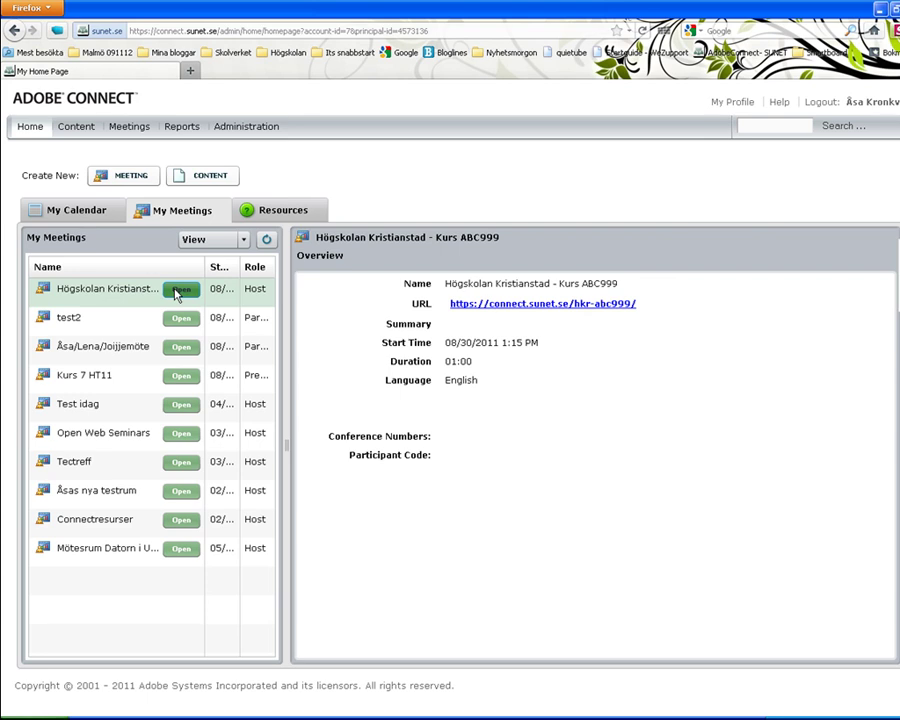
{"action": "left_click", "coordinate": [304, 31]}
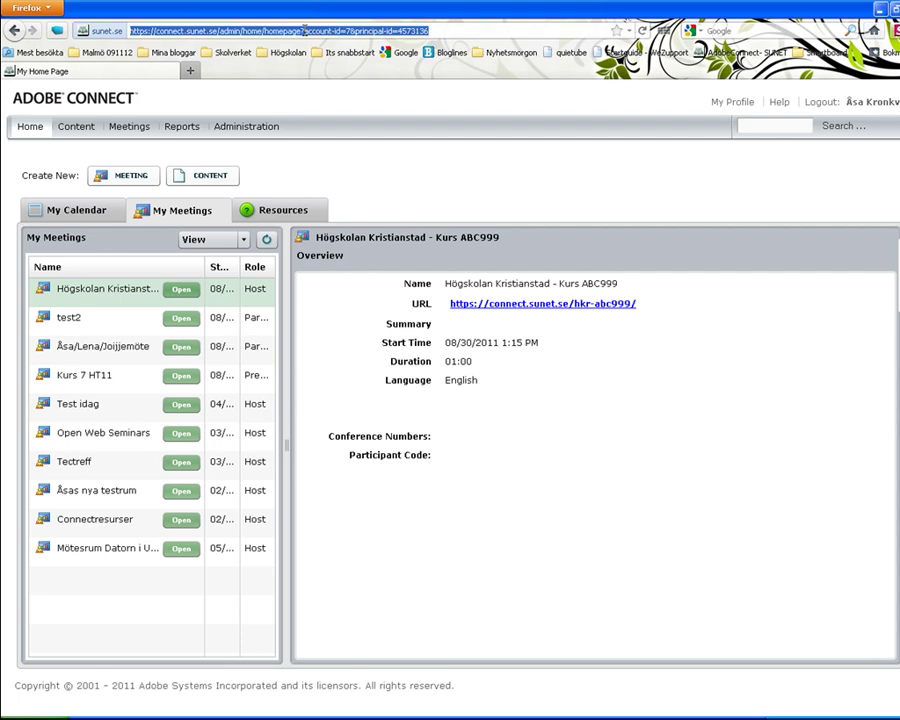
{"action": "key", "text": "ctrl+v"}
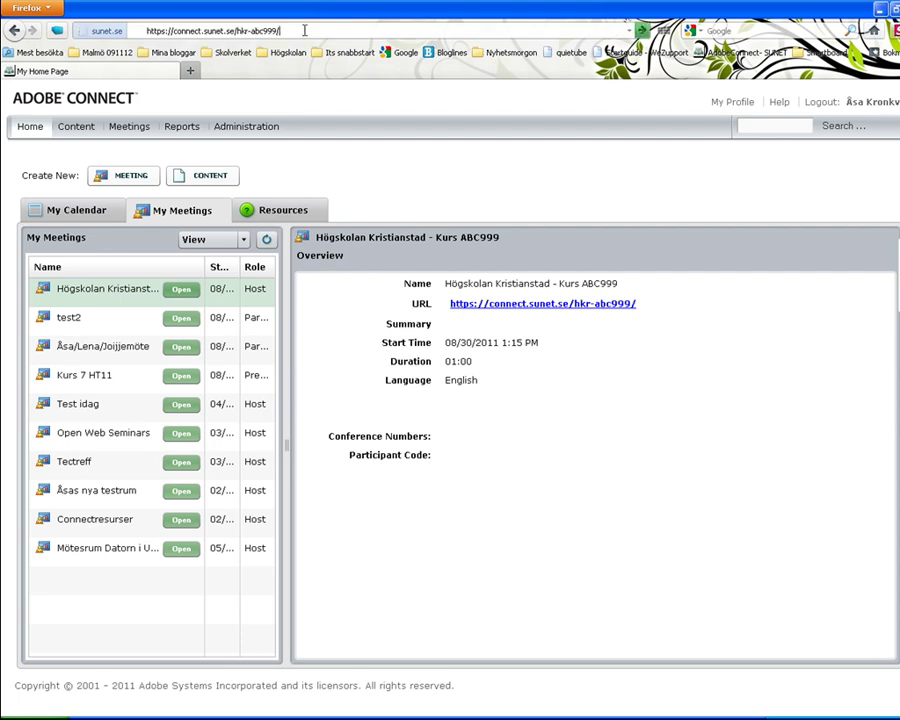
{"action": "key", "text": "Return"}
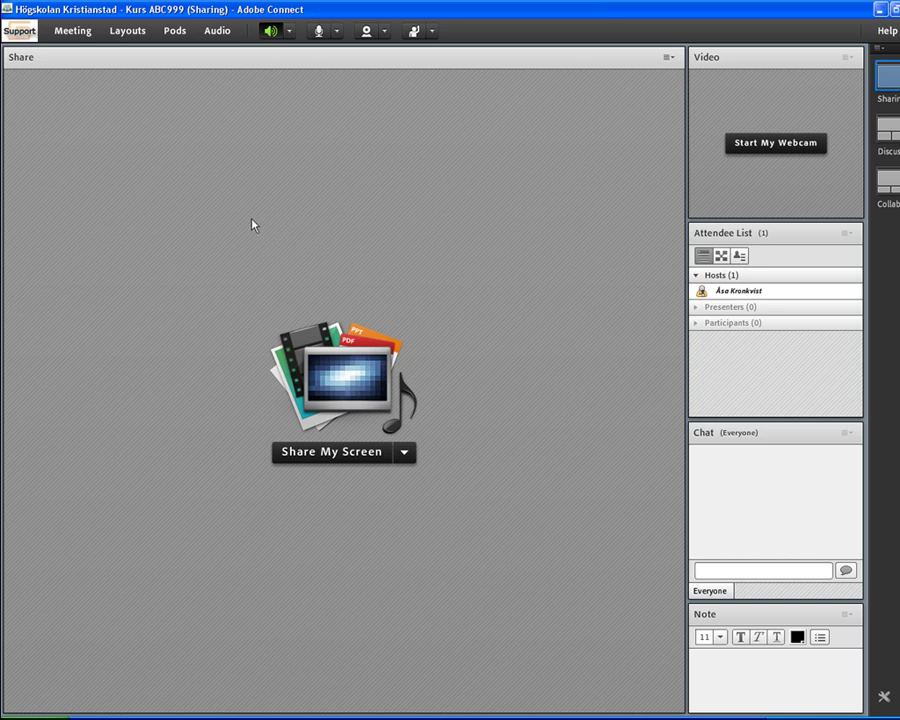
Start the Audio Setup Wizard, play the test sound to check the speakers and continue to the microphone selection.
{"action": "left_click", "coordinate": [78, 32]}
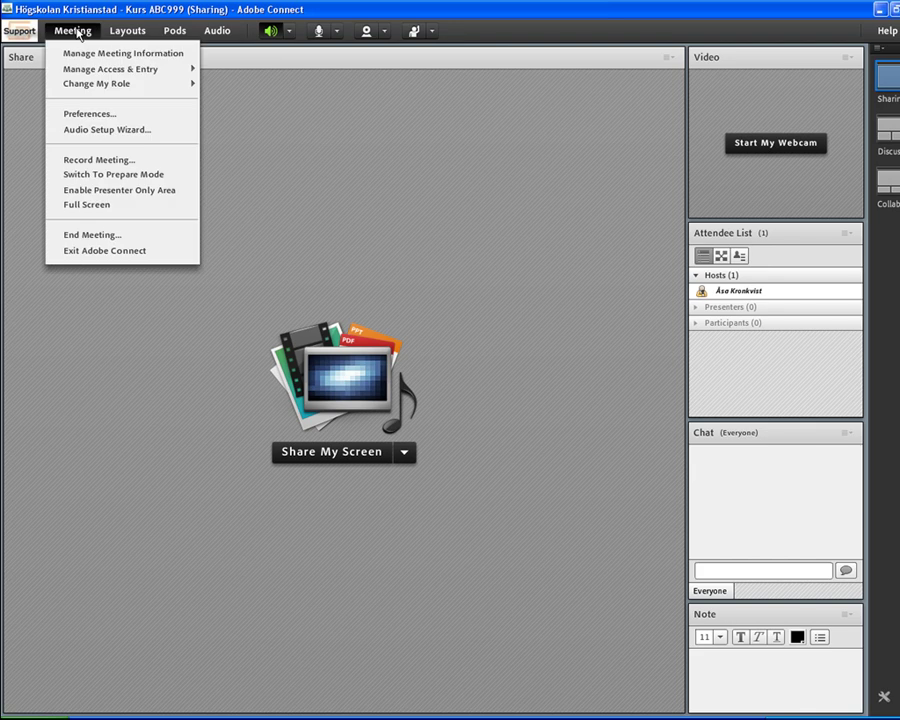
{"action": "left_click", "coordinate": [87, 130]}
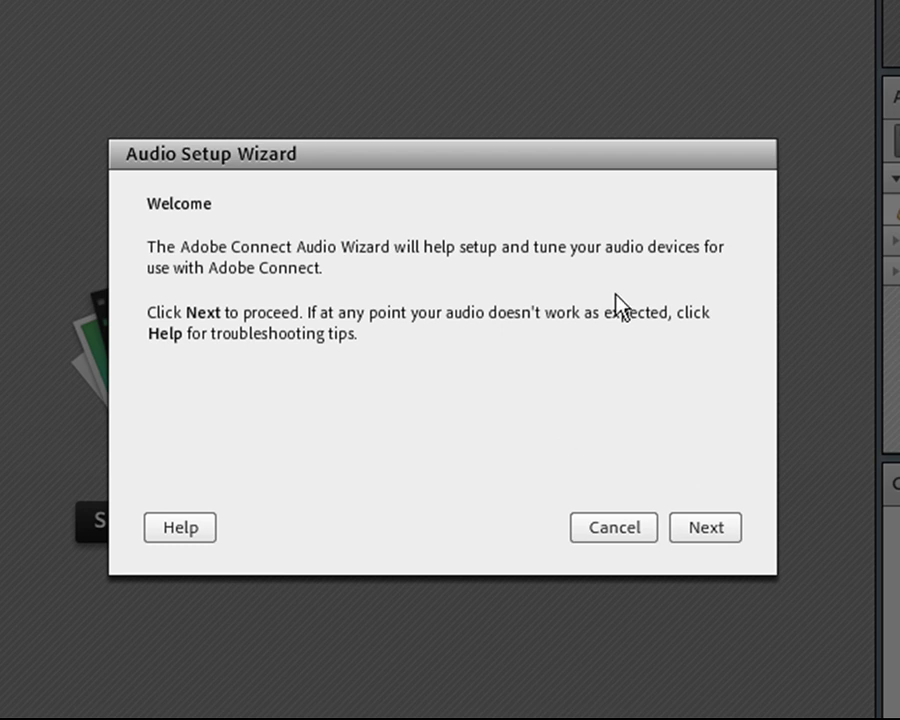
{"action": "left_click", "coordinate": [720, 530]}
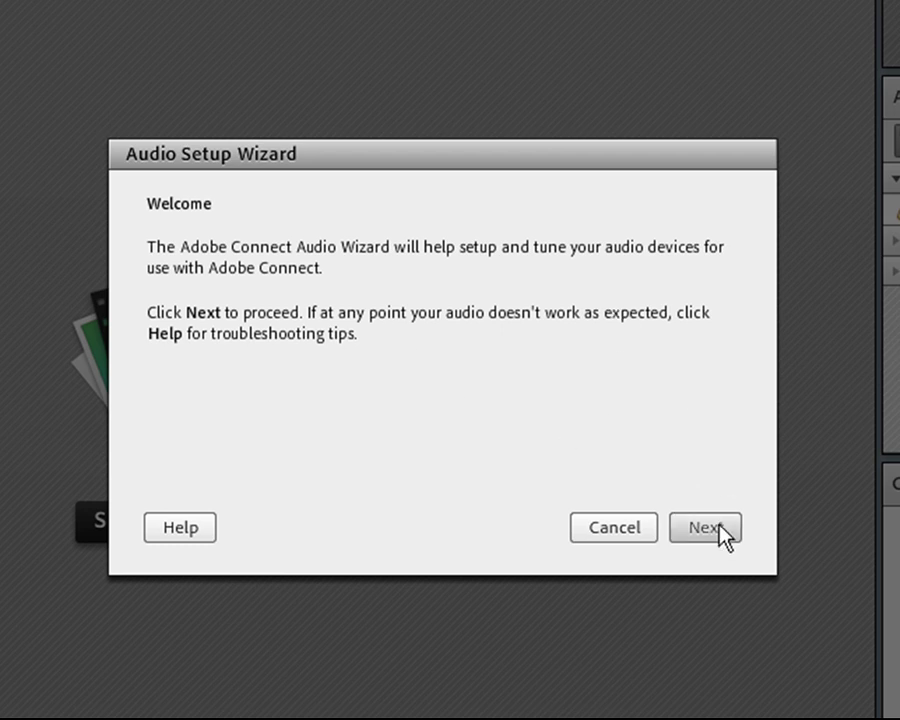
{"action": "left_click", "coordinate": [720, 530]}
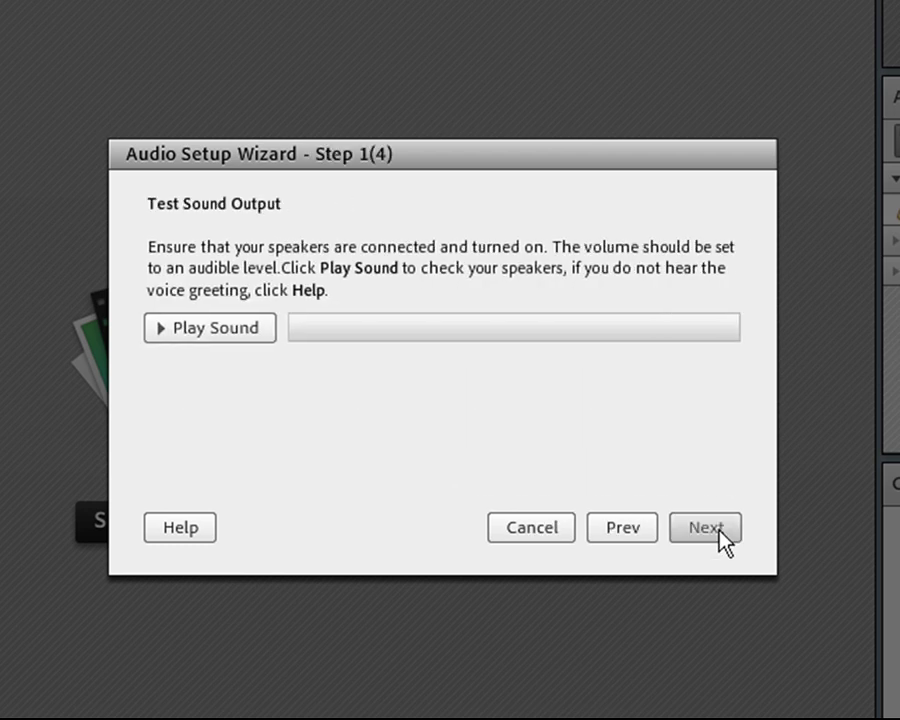
{"action": "left_click", "coordinate": [220, 330]}
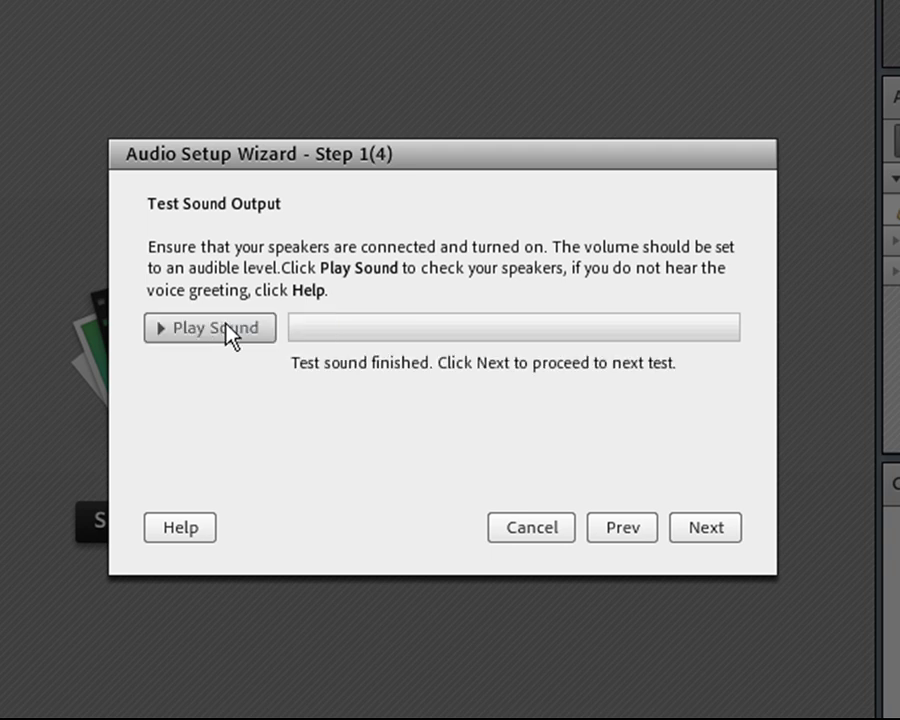
{"action": "left_click", "coordinate": [703, 532]}
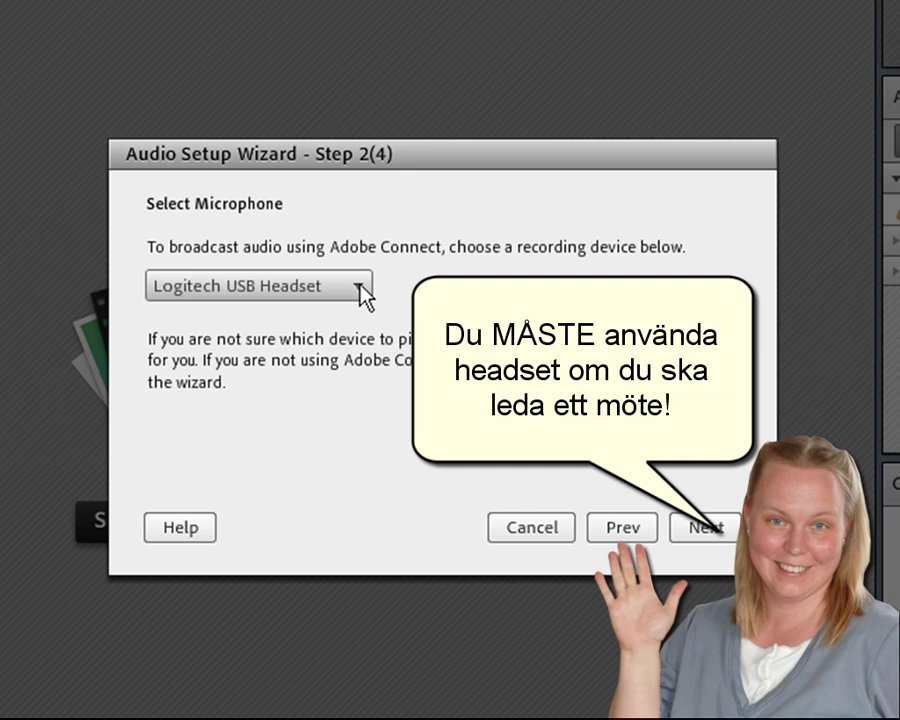
Choose Logitech USB Headset as the recording device and continue to the microphone volume test.
{"action": "left_click", "coordinate": [360, 287]}
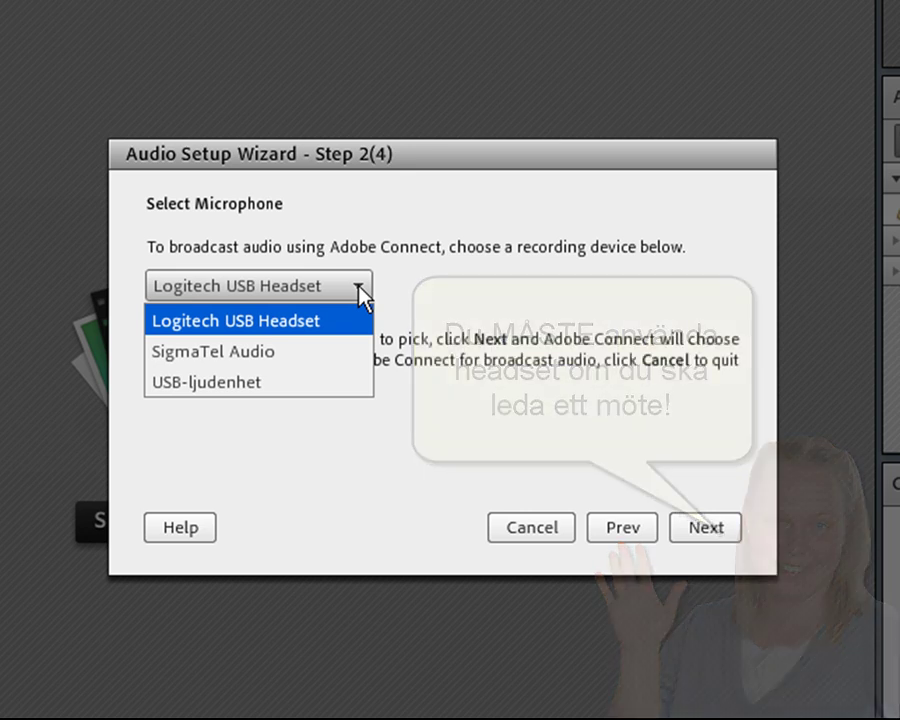
{"action": "left_click", "coordinate": [352, 318]}
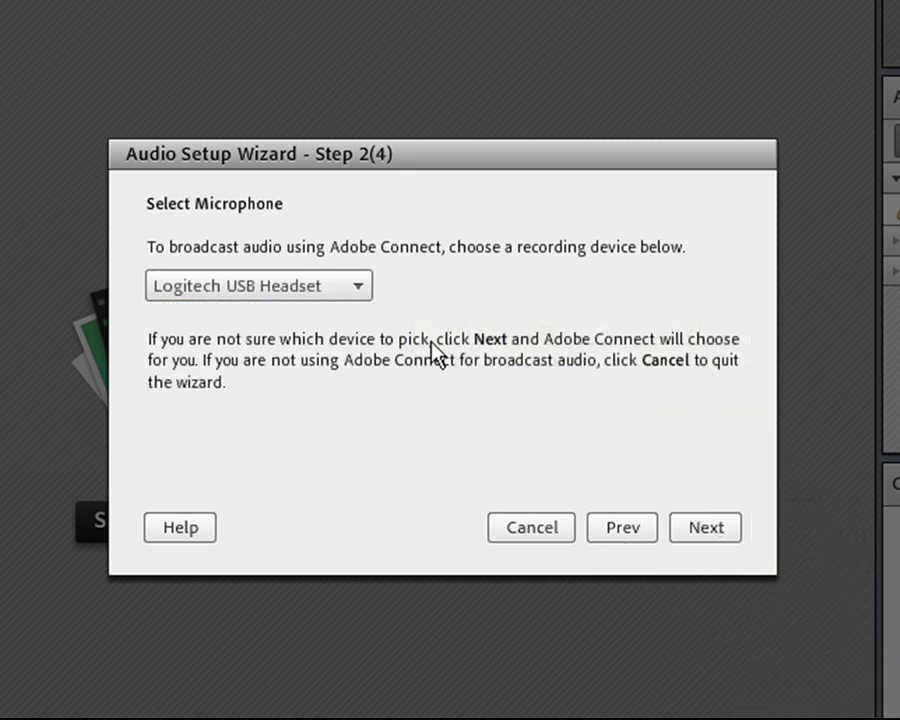
{"action": "left_click", "coordinate": [705, 528]}
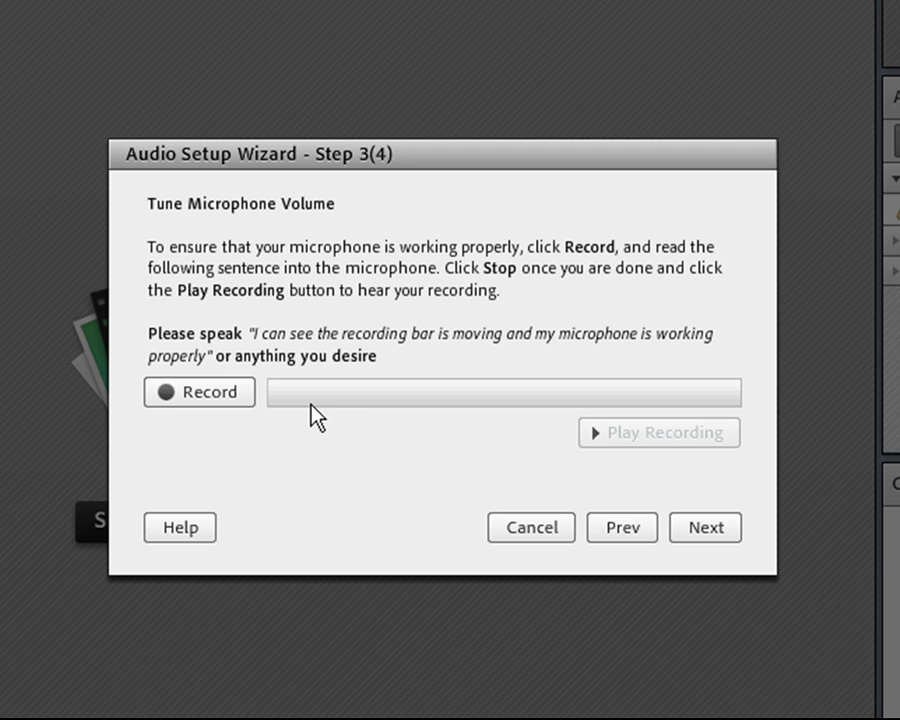
Record a microphone test, allowing connect.sunet.se access to the camera and microphone, stop the recording and continue to the silence test.
{"action": "left_click", "coordinate": [209, 394]}
{"action": "left_click", "coordinate": [209, 393]}
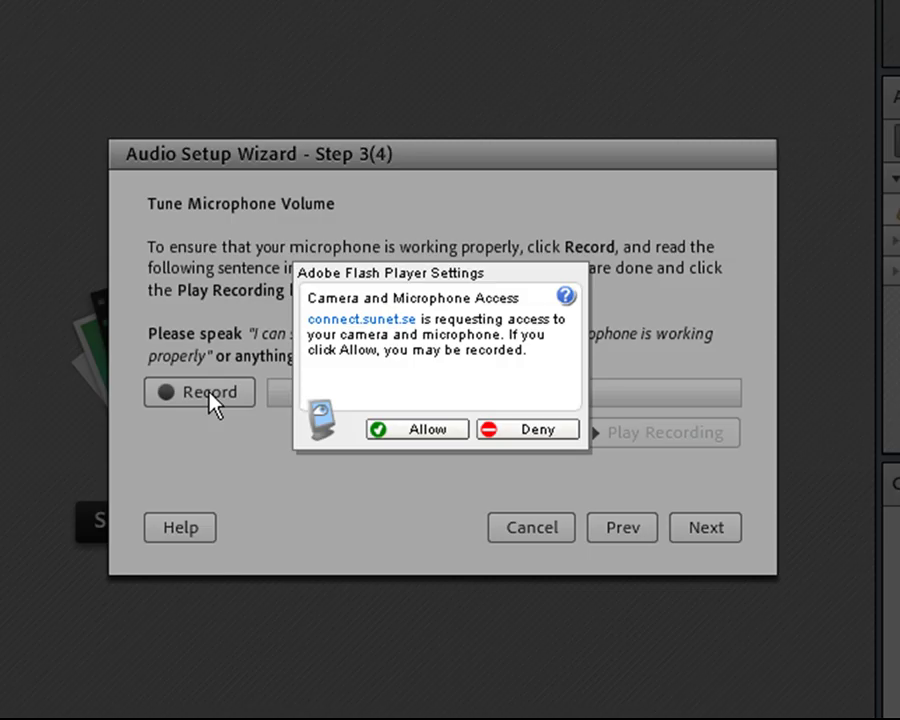
{"action": "left_click", "coordinate": [415, 432]}
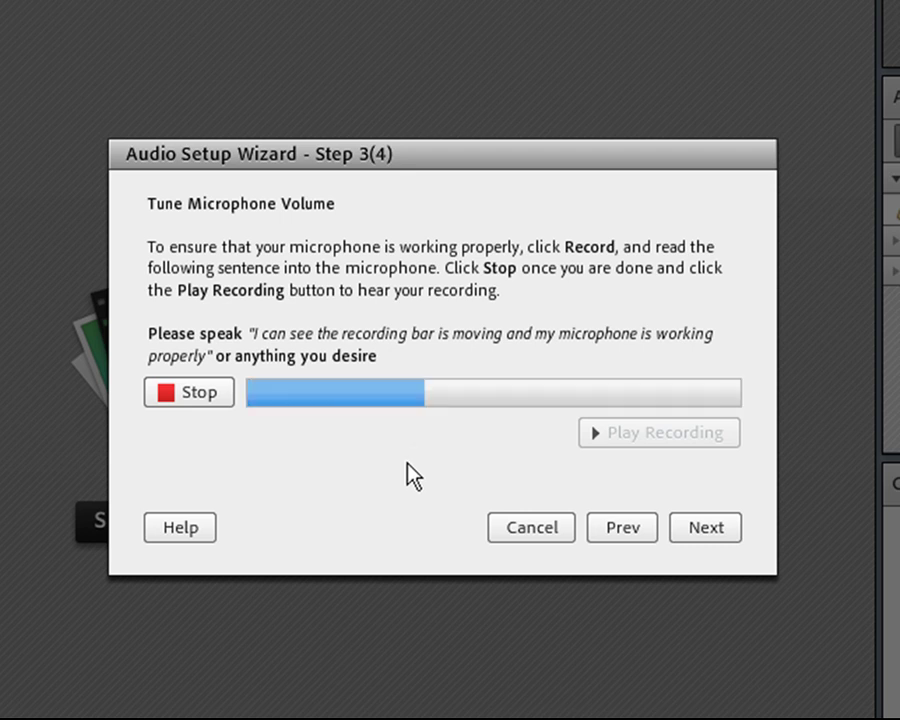
{"action": "left_click", "coordinate": [215, 393]}
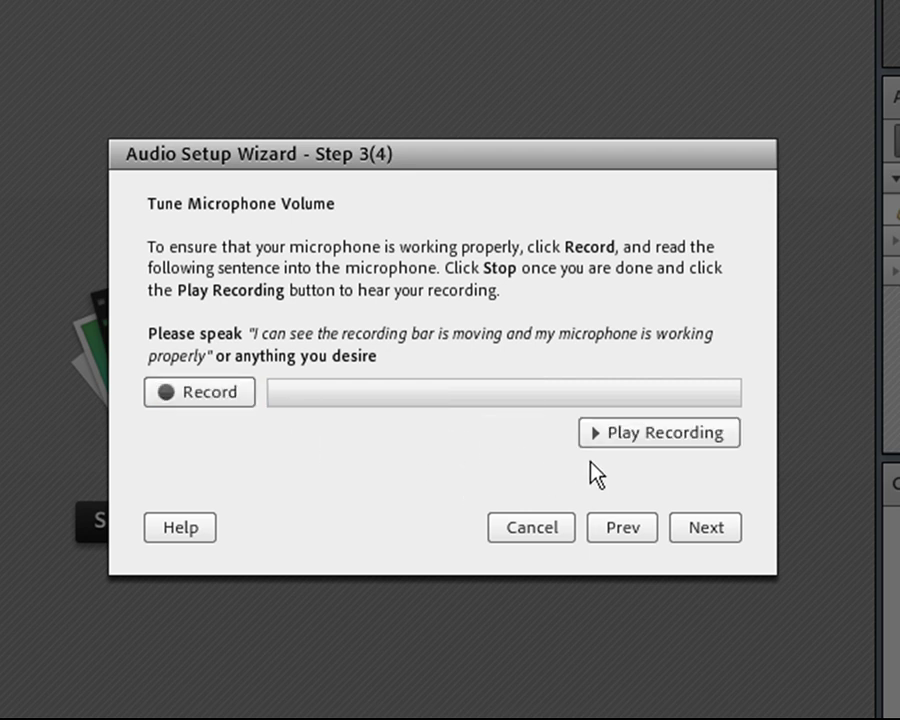
{"action": "left_click", "coordinate": [699, 527]}
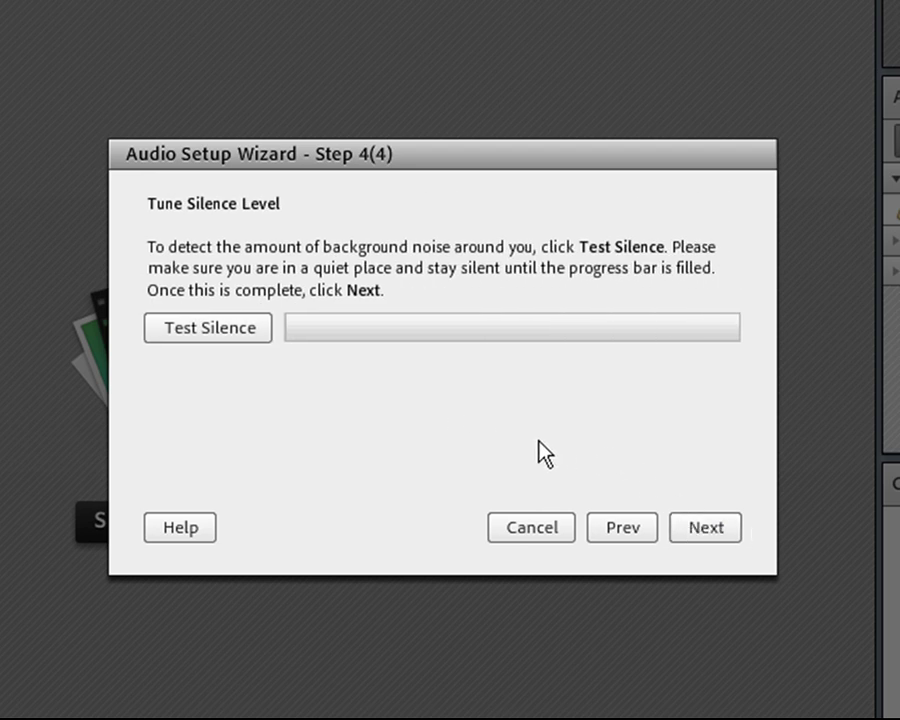
Run the silence level test for background noise and finish the audio setup.
{"action": "left_click", "coordinate": [228, 336]}
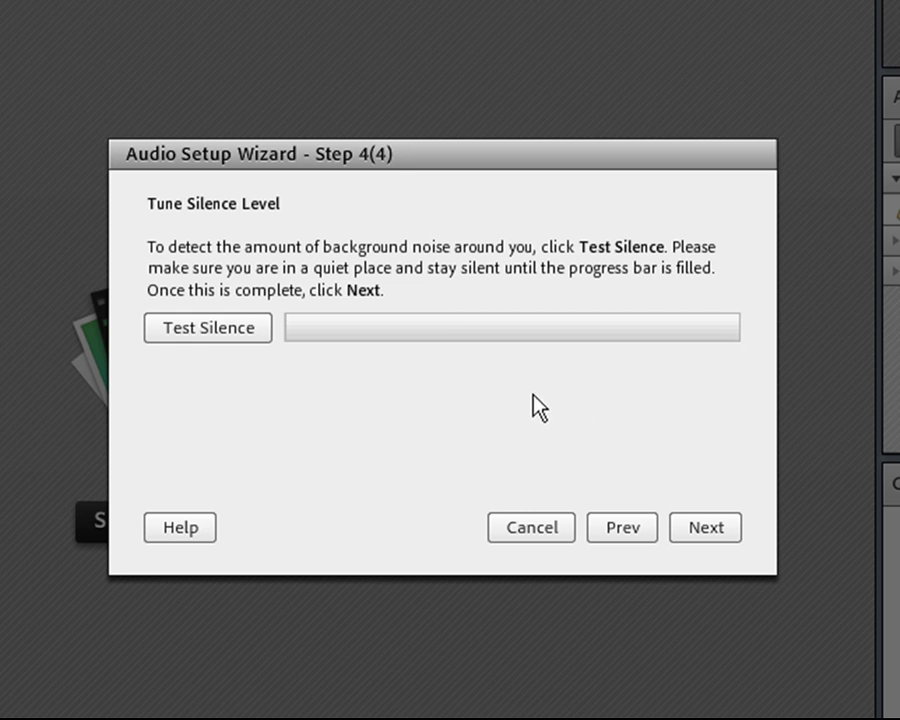
{"action": "left_click", "coordinate": [705, 528]}
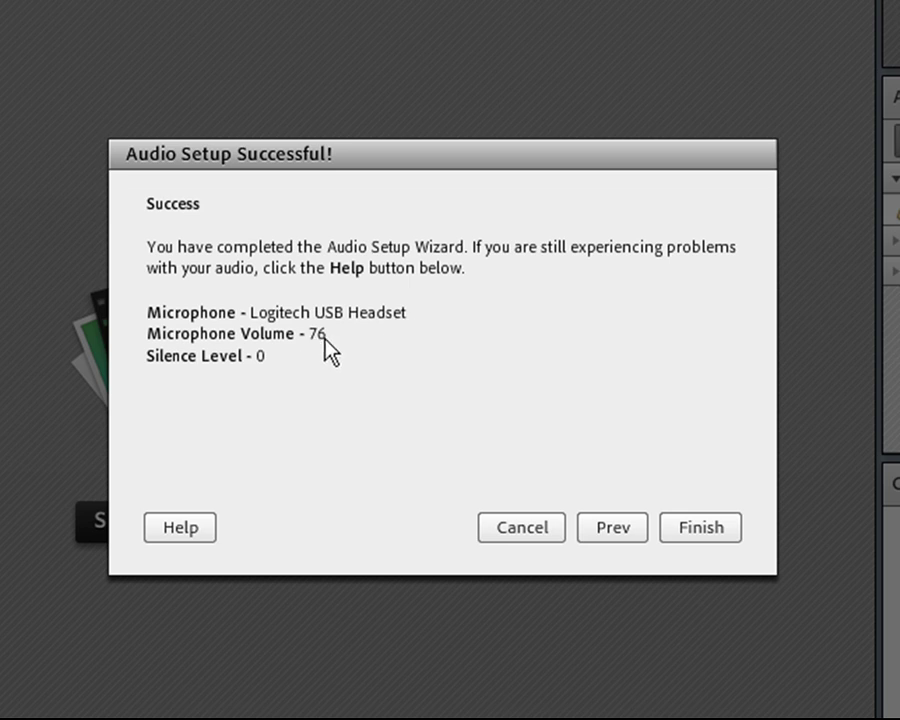
{"action": "left_click", "coordinate": [706, 535]}
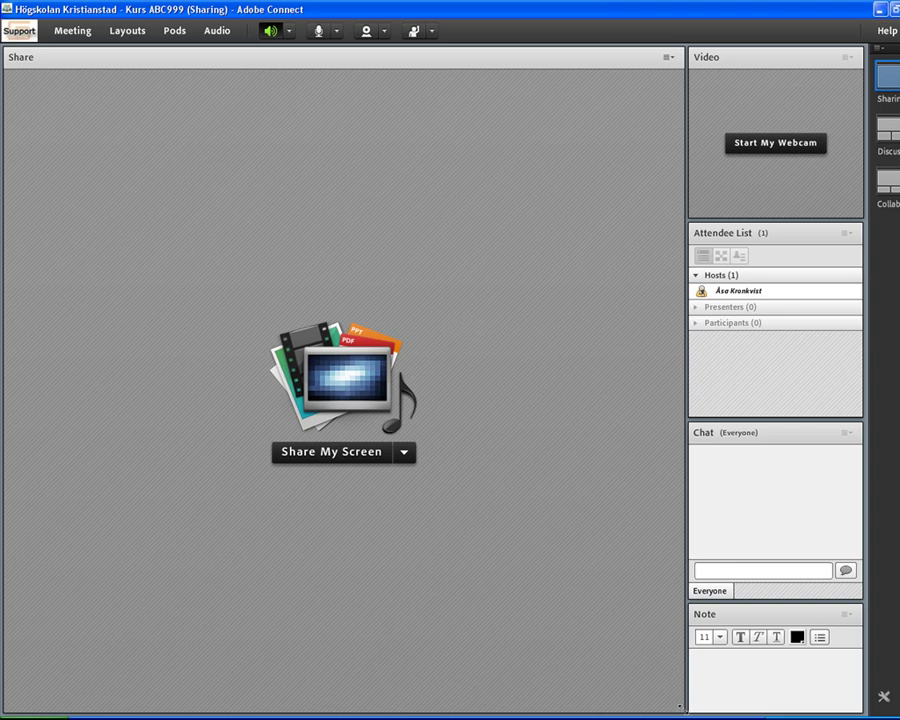
Reduce the Share pod's height, move the Note pod beneath its left corner and enlarge the Note pod to fill the space below.
{"action": "left_click_drag", "start_coordinate": [681, 707], "coordinate": [681, 533]}
{"action": "left_click_drag", "start_coordinate": [777, 622], "coordinate": [90, 546]}
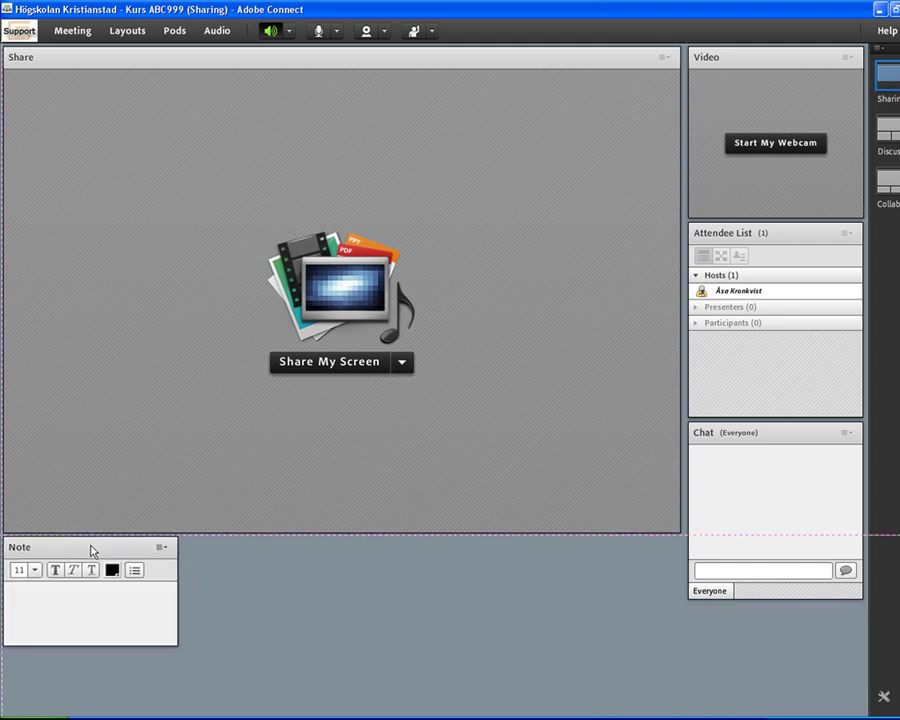
{"action": "left_click", "coordinate": [177, 644]}
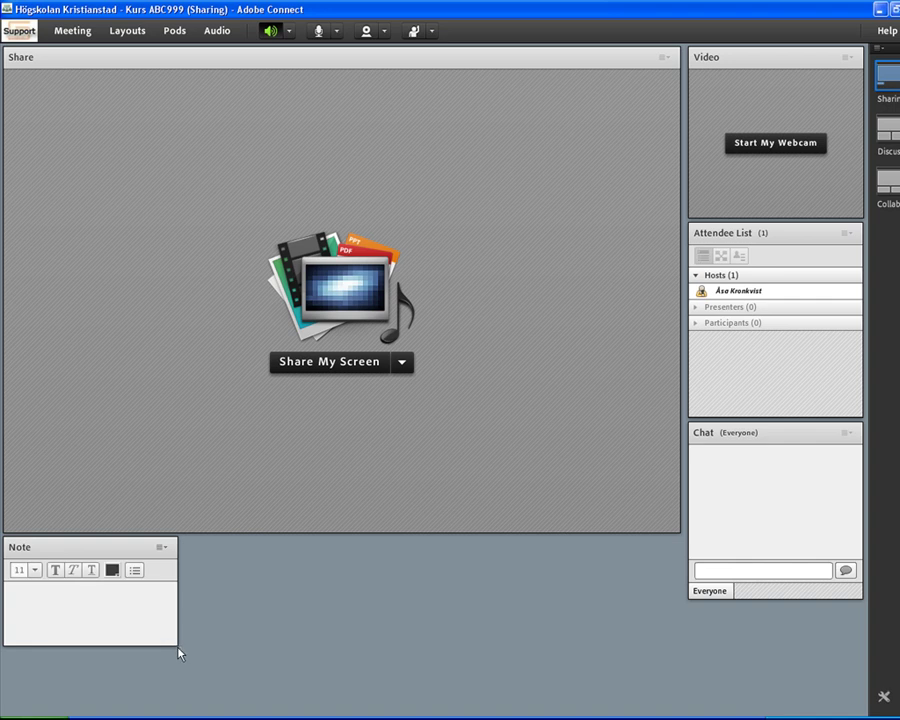
{"action": "left_click_drag", "start_coordinate": [177, 644], "coordinate": [233, 681]}
{"action": "left_click_drag", "start_coordinate": [232, 706], "coordinate": [225, 707]}
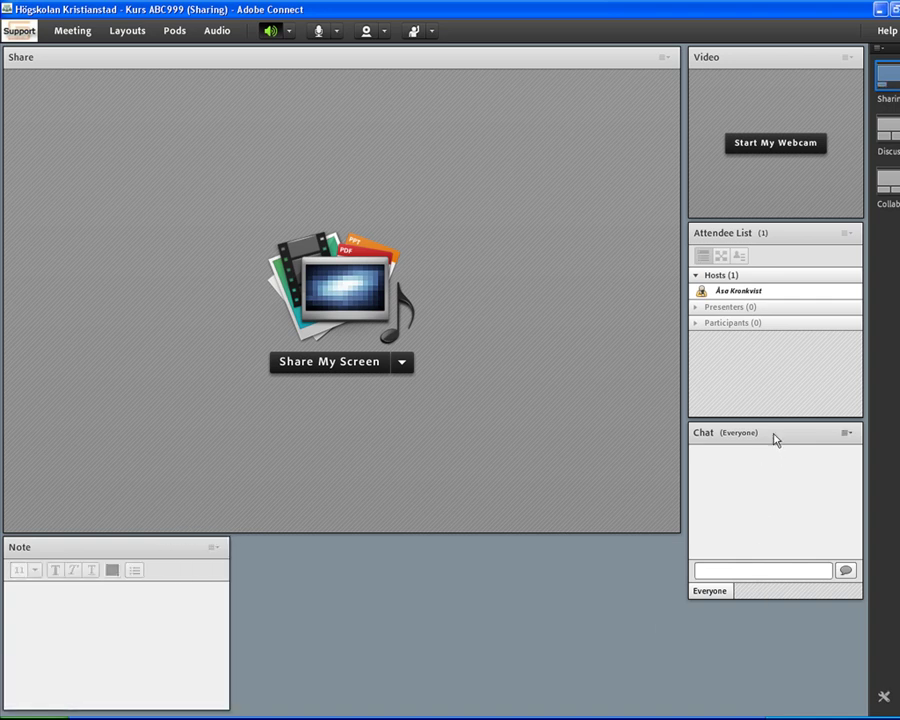
Place the Chat pod beside the Note pod, widened to the Share pod's edge, and extend the Attendee List down to the room's lower edge.
{"action": "left_click_drag", "start_coordinate": [773, 441], "coordinate": [322, 557]}
{"action": "left_click_drag", "start_coordinate": [407, 595], "coordinate": [681, 605]}
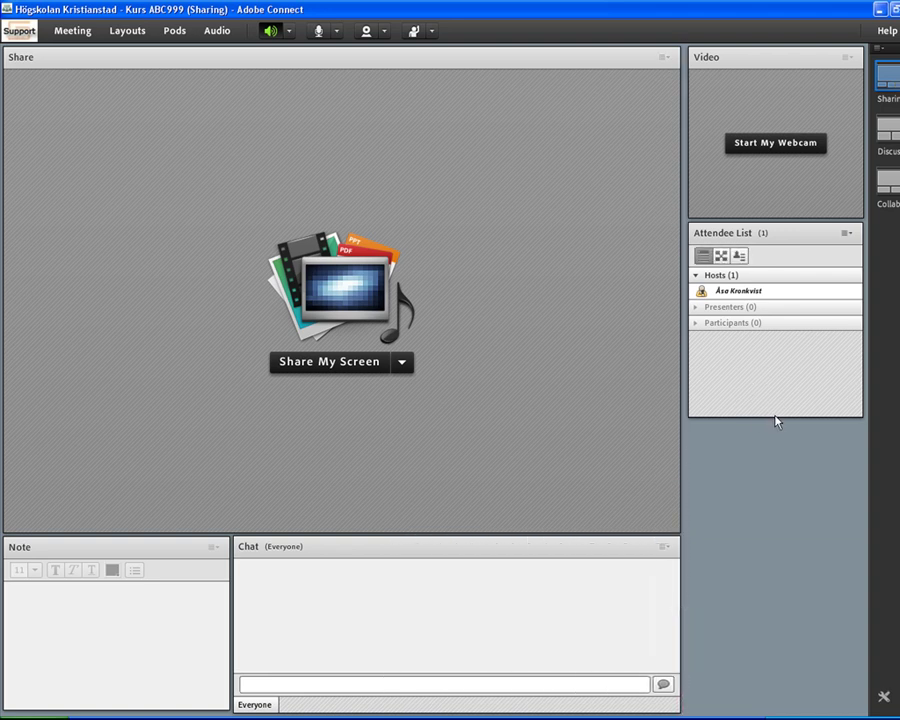
{"action": "left_click_drag", "start_coordinate": [775, 416], "coordinate": [780, 706]}
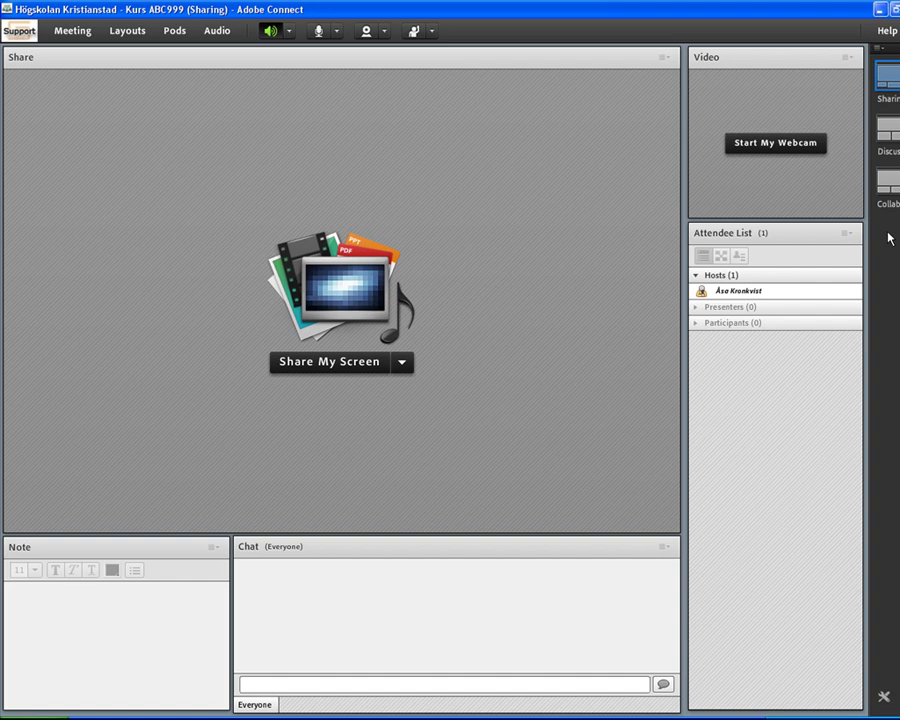
{"action": "left_click", "coordinate": [177, 31]}
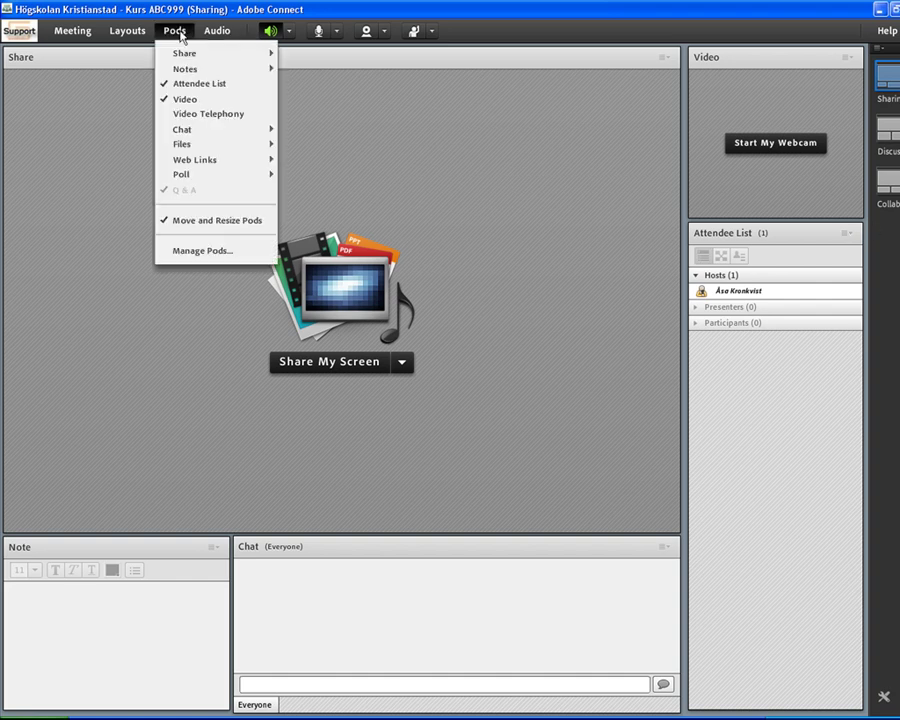
{"action": "mouse_move", "coordinate": [182, 55]}
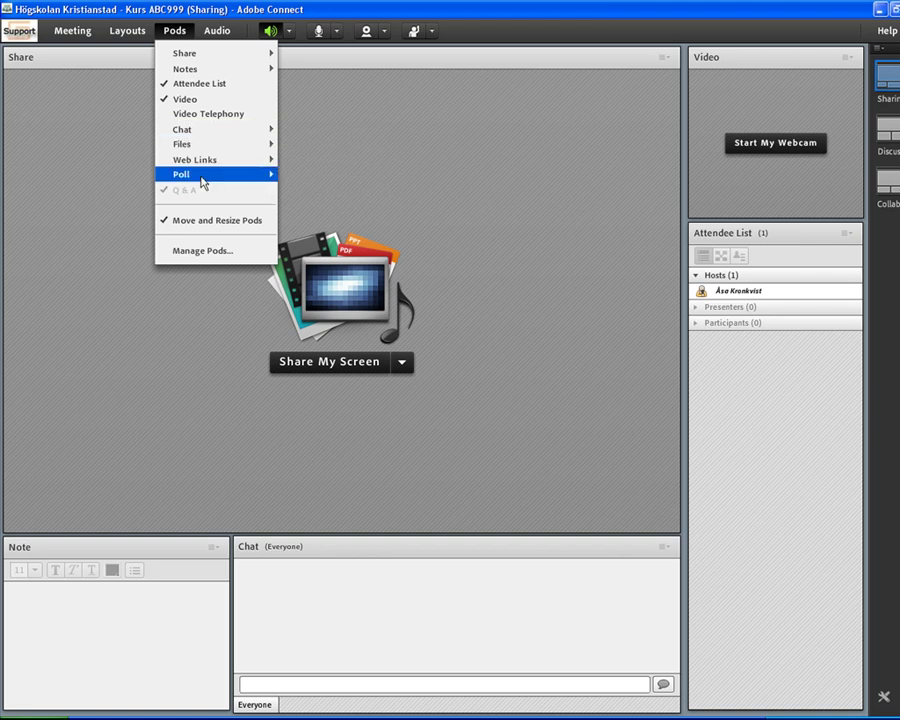
{"action": "mouse_move", "coordinate": [203, 181]}
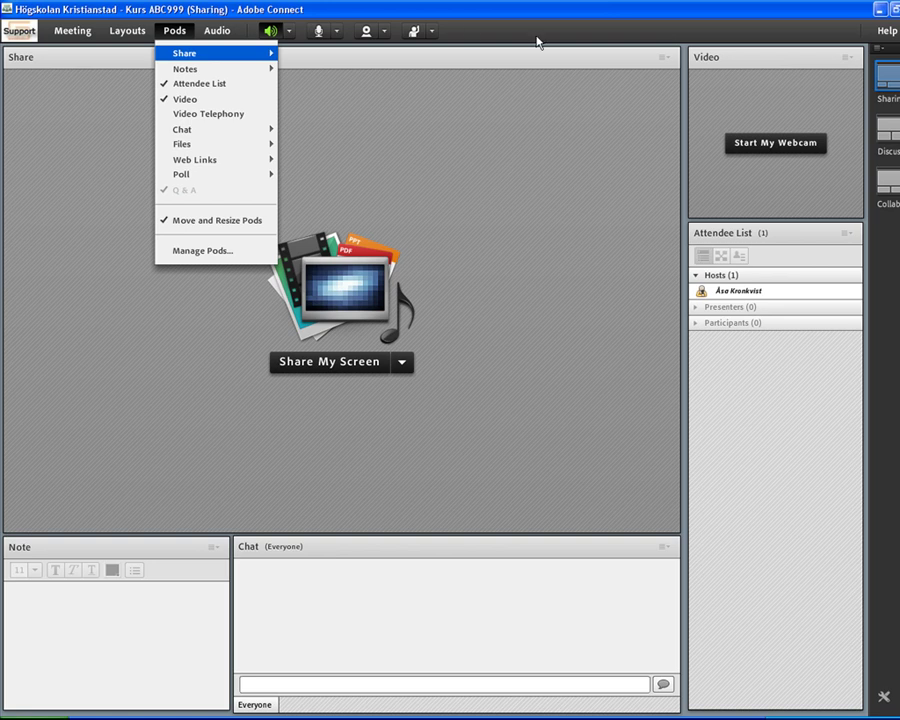
{"action": "left_click", "coordinate": [496, 30]}
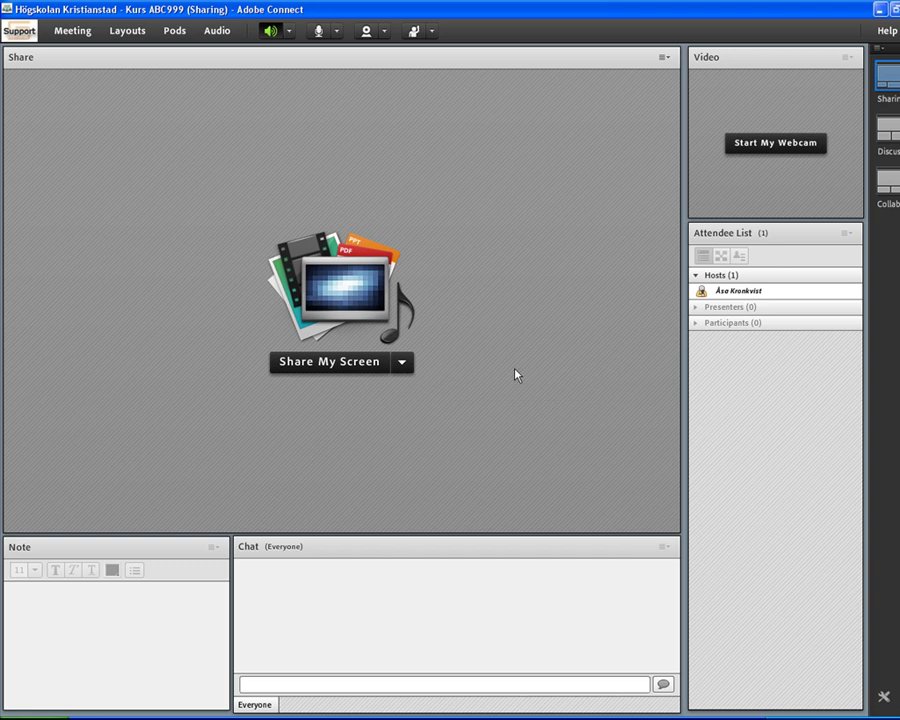
Share the document adobewelcome2011.ppt from the computer's adobeconnect folder in the Share pod.
{"action": "left_click", "coordinate": [404, 365]}
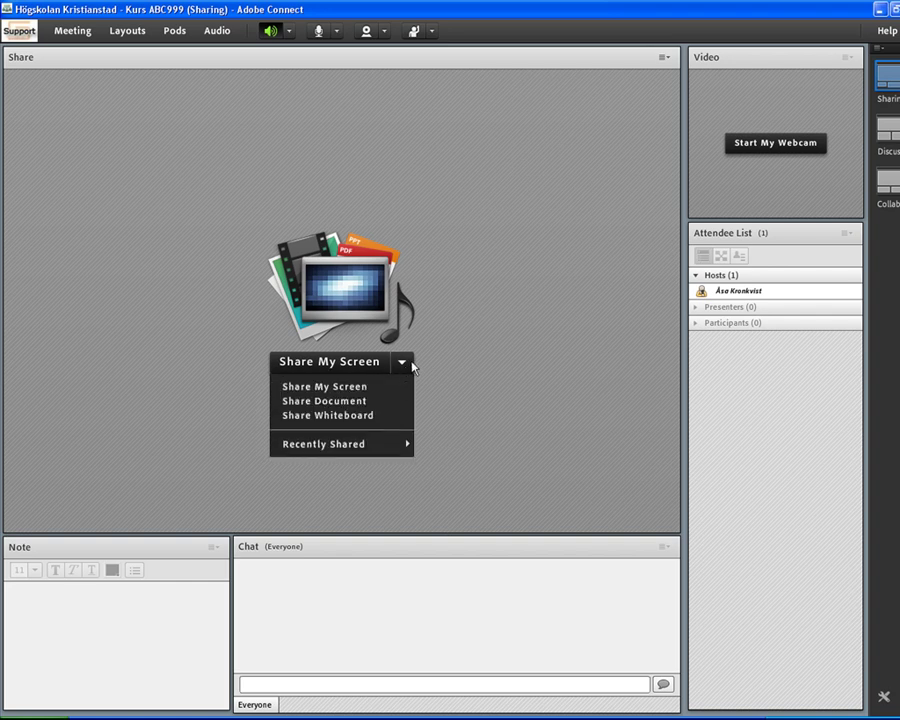
{"action": "left_click", "coordinate": [348, 401]}
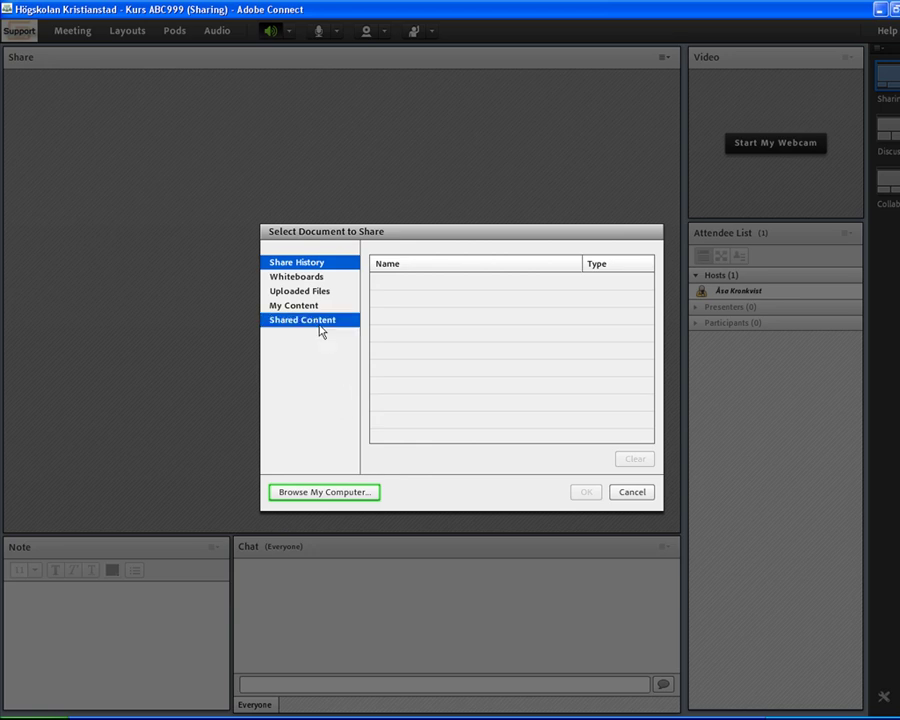
{"action": "left_click", "coordinate": [333, 492]}
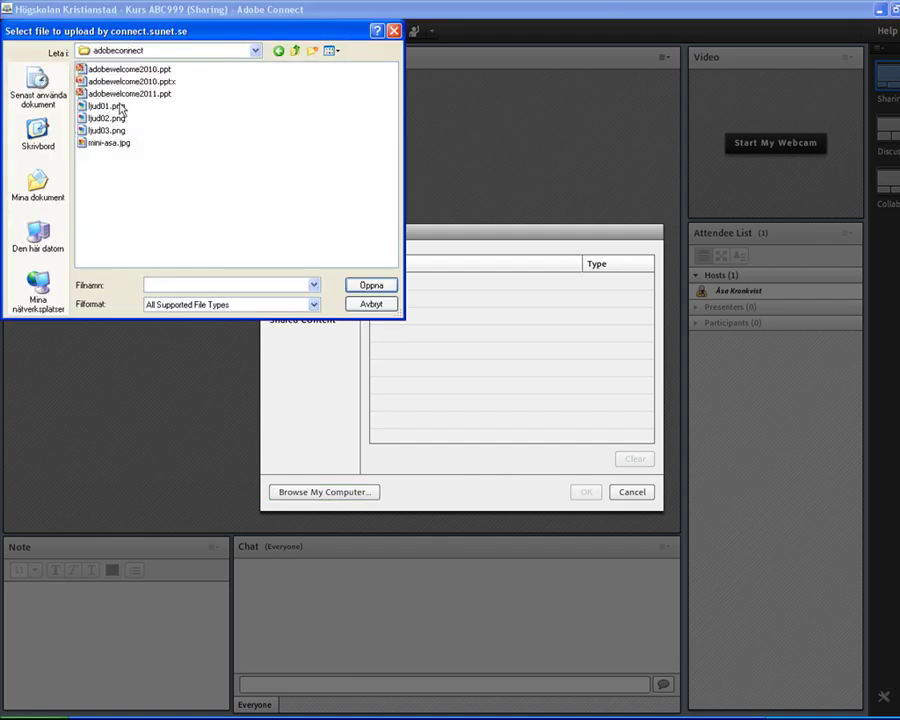
{"action": "double_click", "coordinate": [124, 94]}
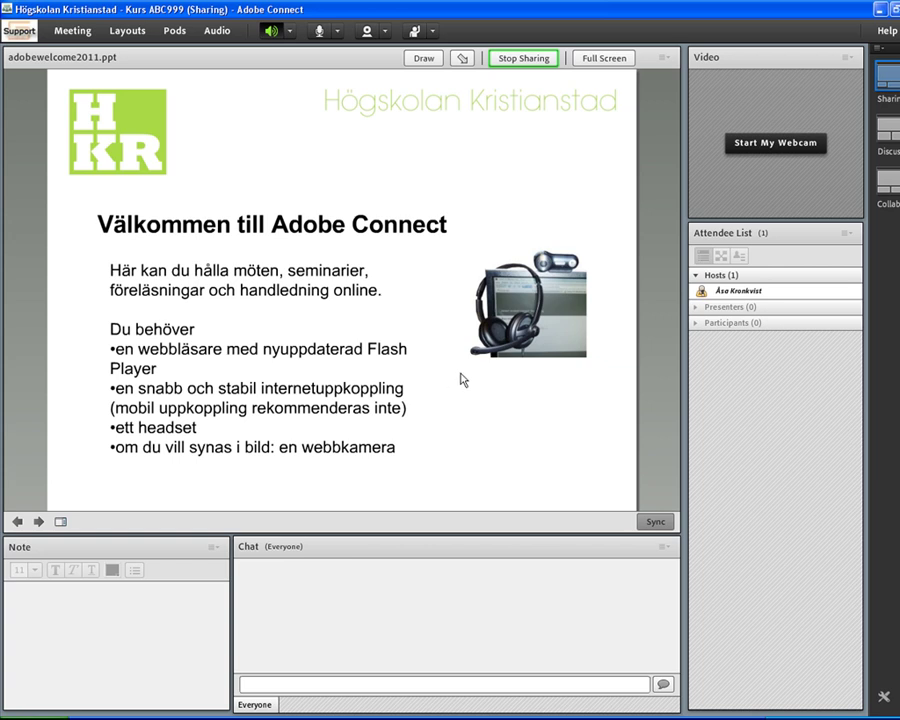
Turn off Sync for the shared presentation and turn it back on.
{"action": "left_click", "coordinate": [658, 523]}
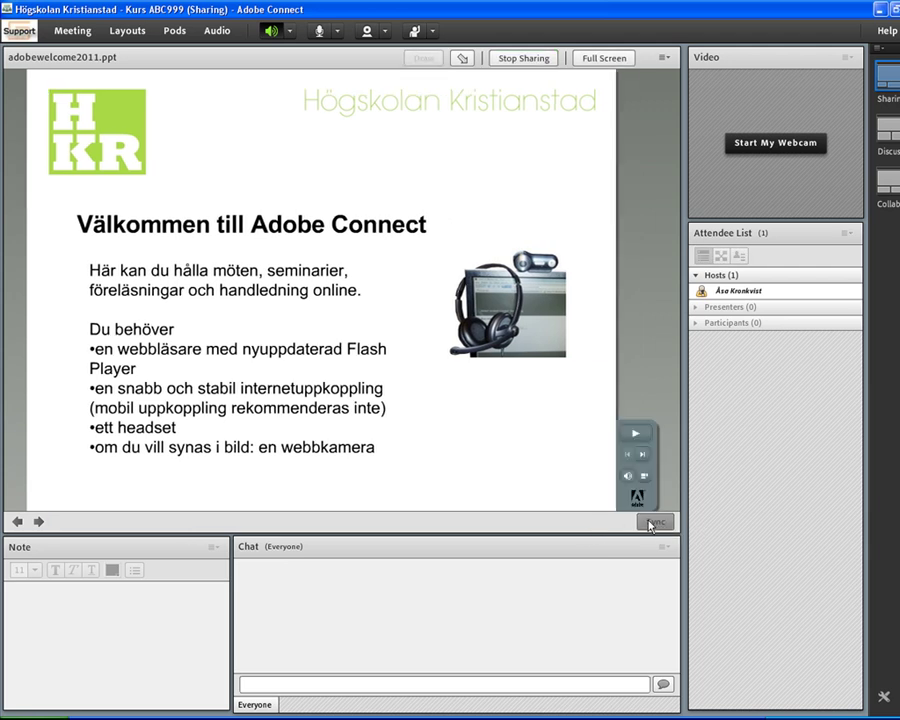
{"action": "left_click", "coordinate": [656, 523]}
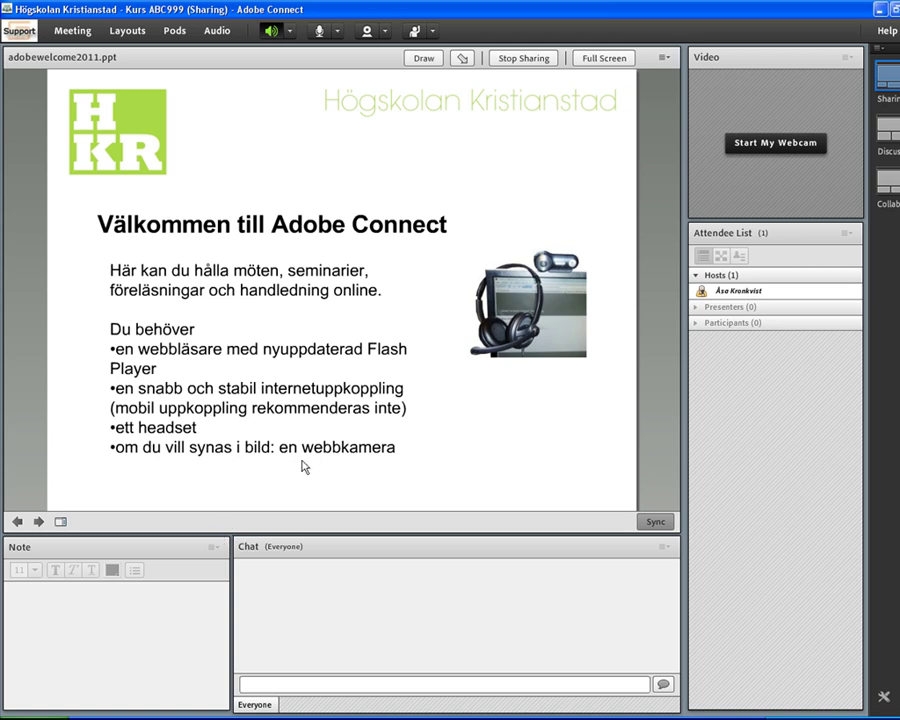
Turn on the microphone, start the webcam preview and share the webcam video with the meeting.
{"action": "left_click", "coordinate": [319, 33]}
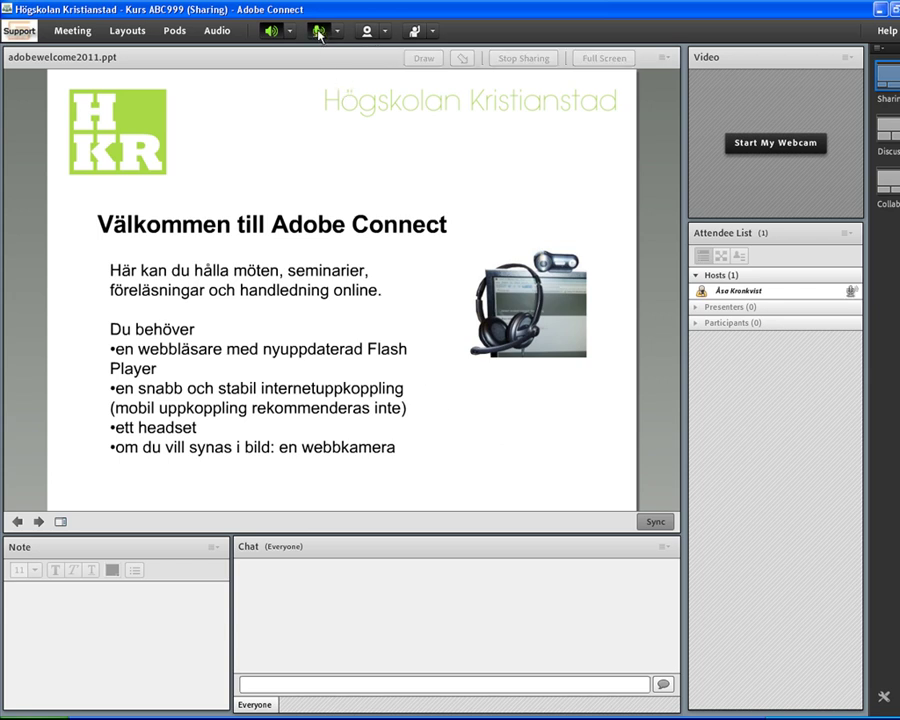
{"action": "left_click", "coordinate": [815, 291]}
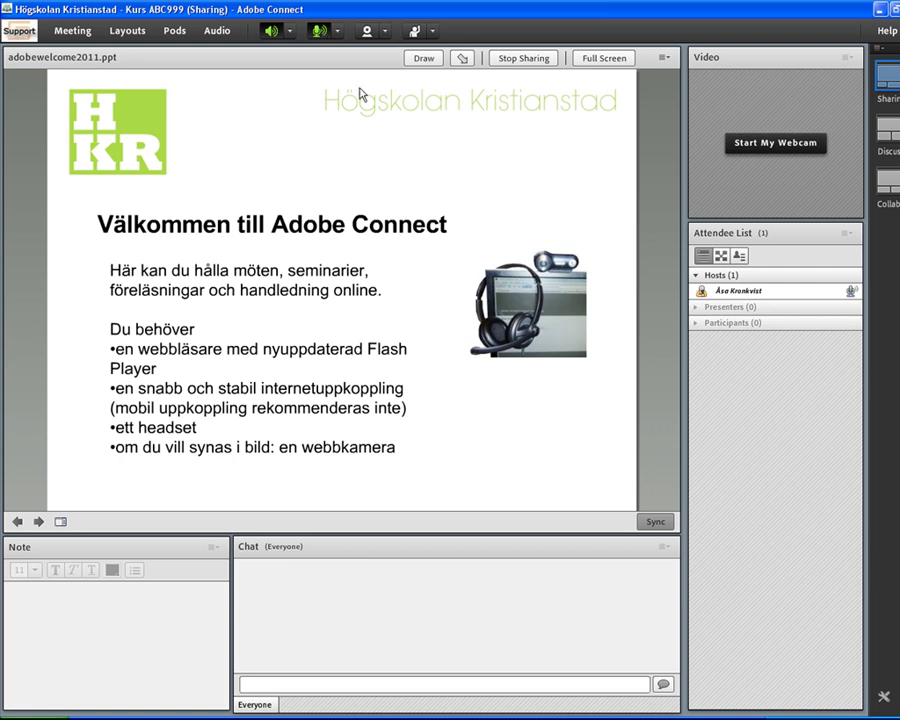
{"action": "left_click", "coordinate": [368, 33]}
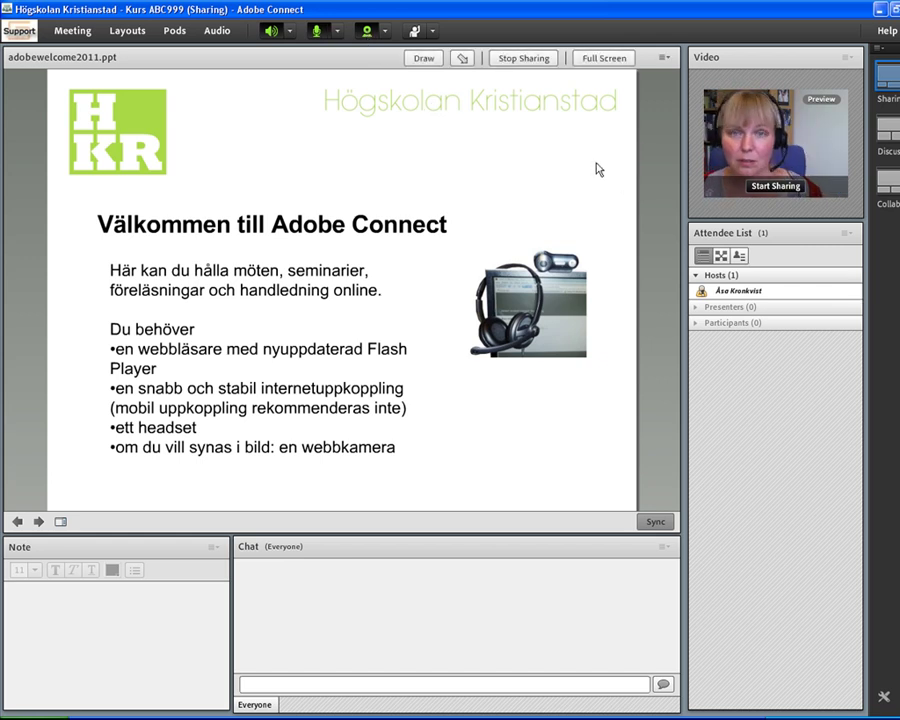
{"action": "left_click", "coordinate": [774, 187]}
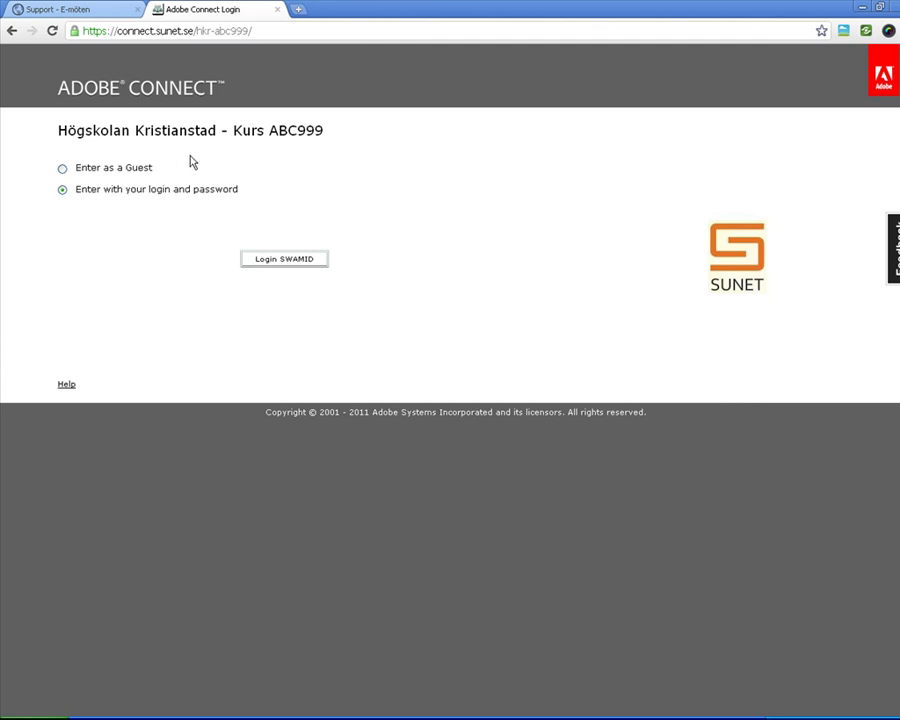
On the room's browser login page, choose to enter as a guest, fill in the guest's full name and enter the room.
{"action": "left_click", "coordinate": [62, 170]}
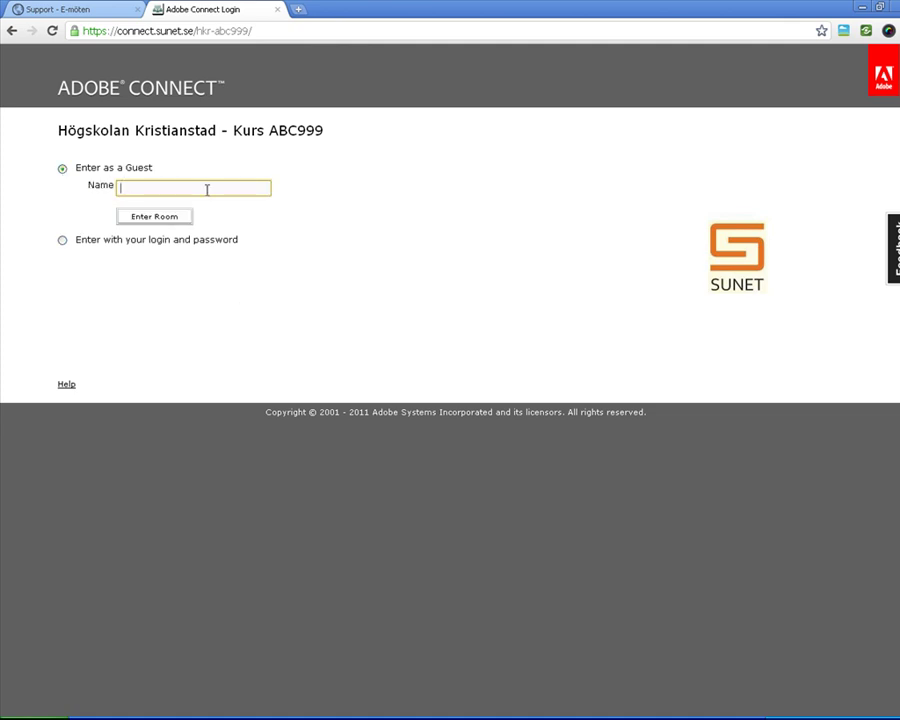
{"action": "type", "text": "Studentelina Studiekamrat"}
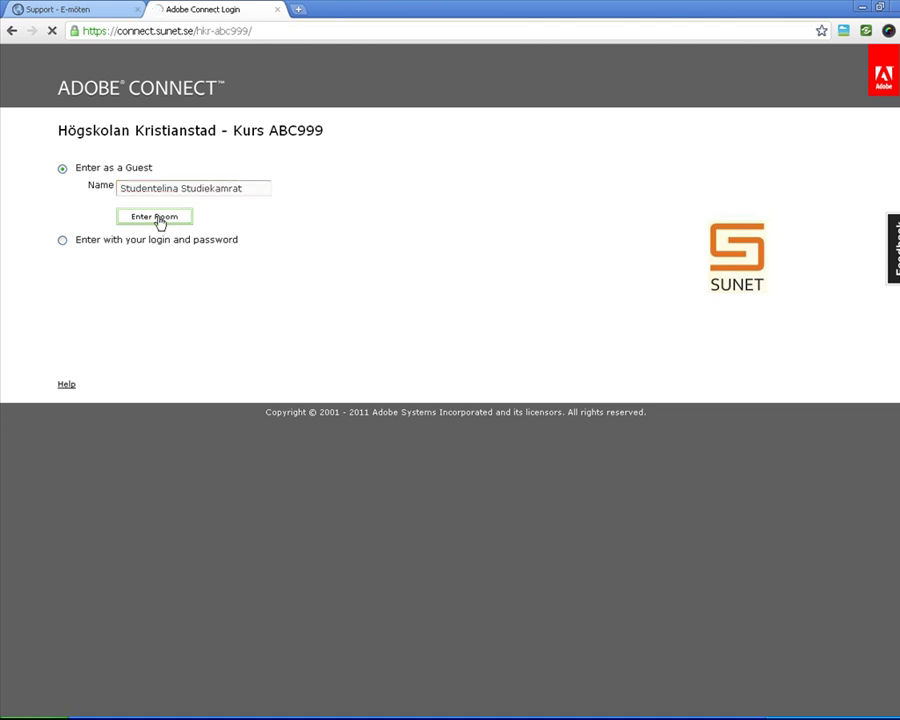
{"action": "left_click", "coordinate": [158, 220]}
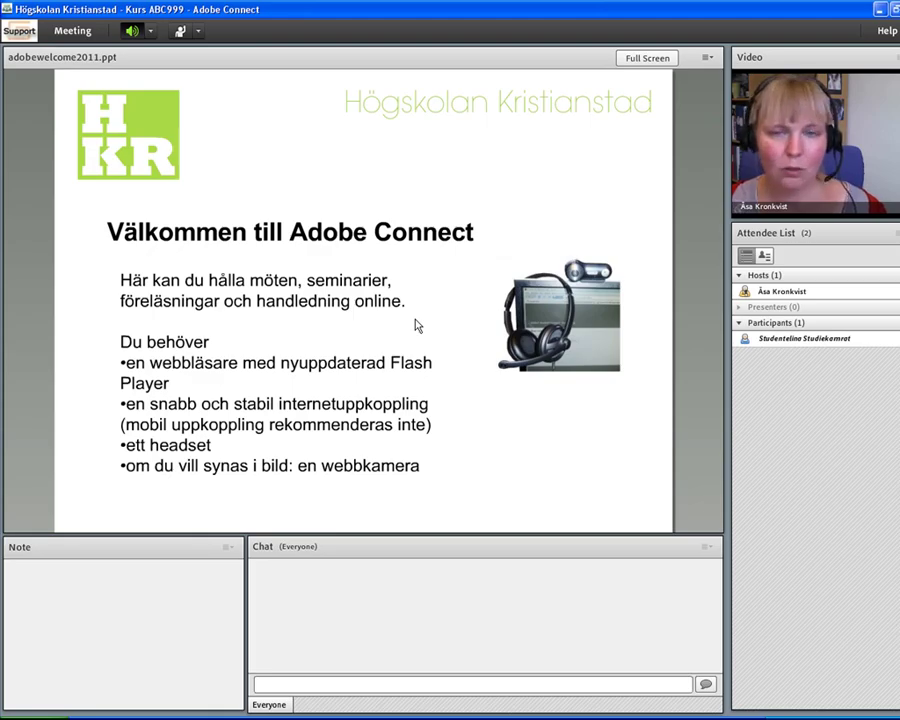